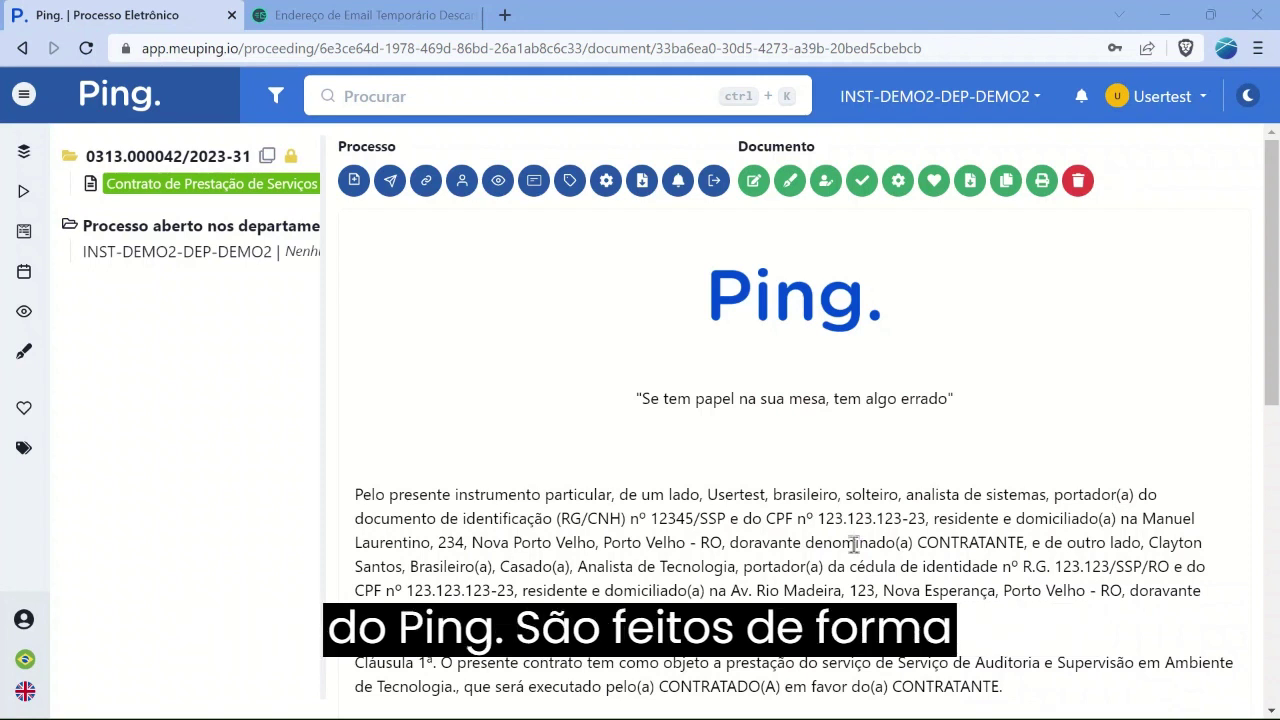
Start including an external document in the process and open the Modelos Teste Ping folder beside the upload form.
click(354, 181)
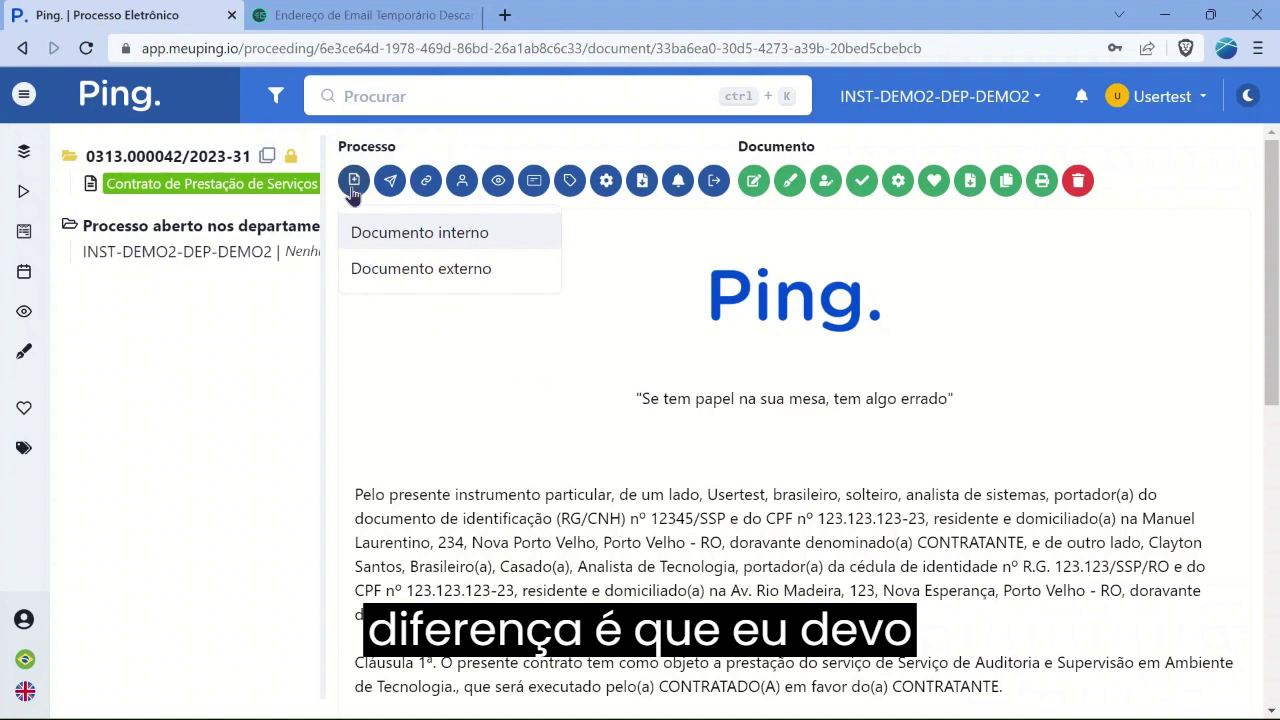
click(402, 276)
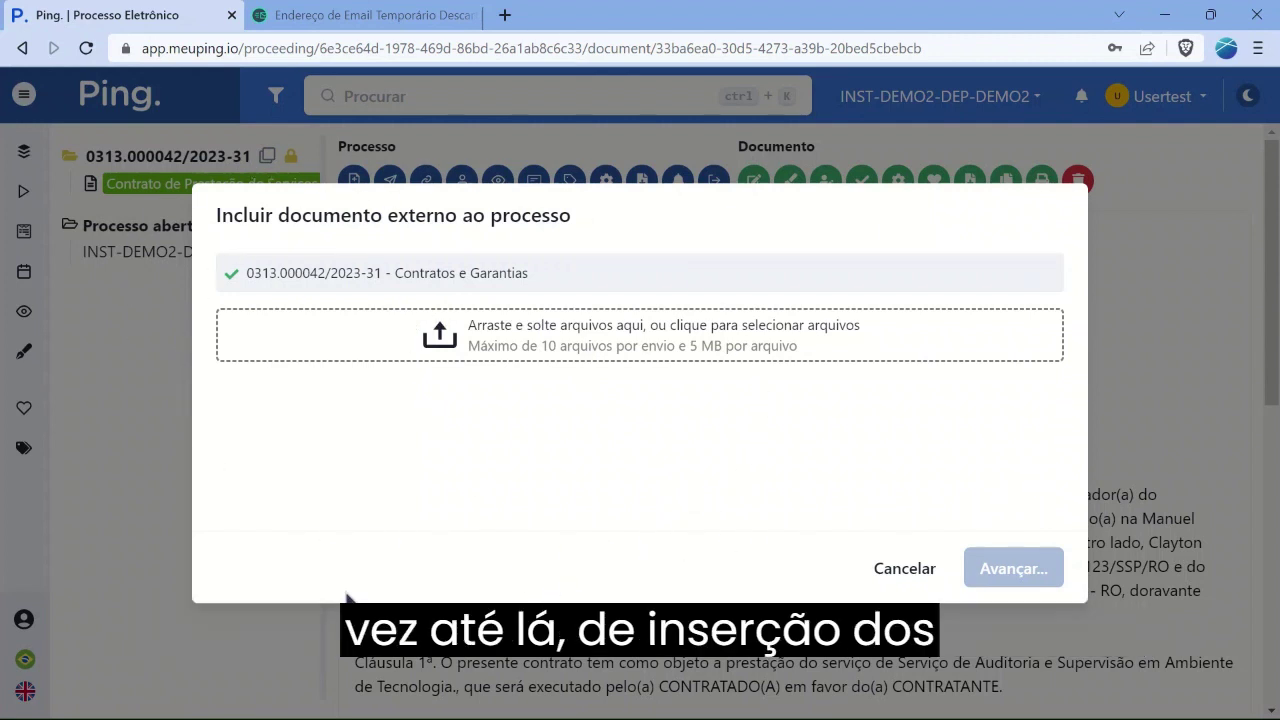
key(super)
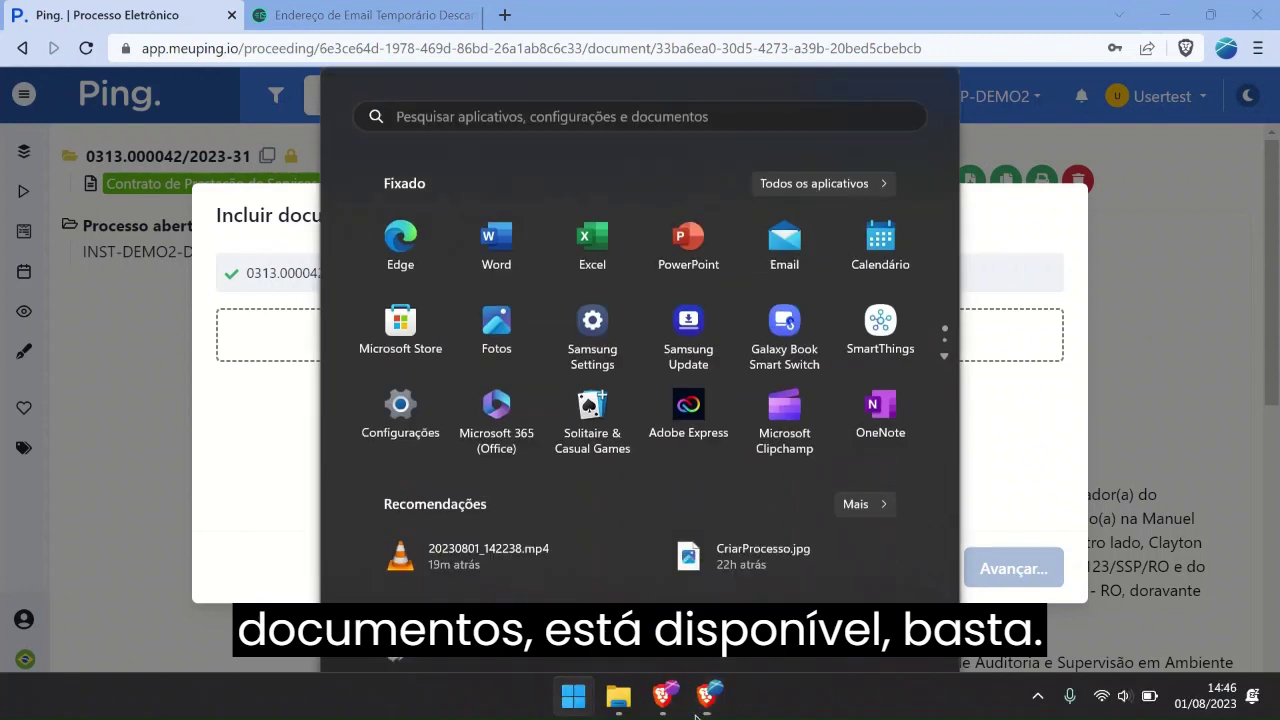
click(618, 697)
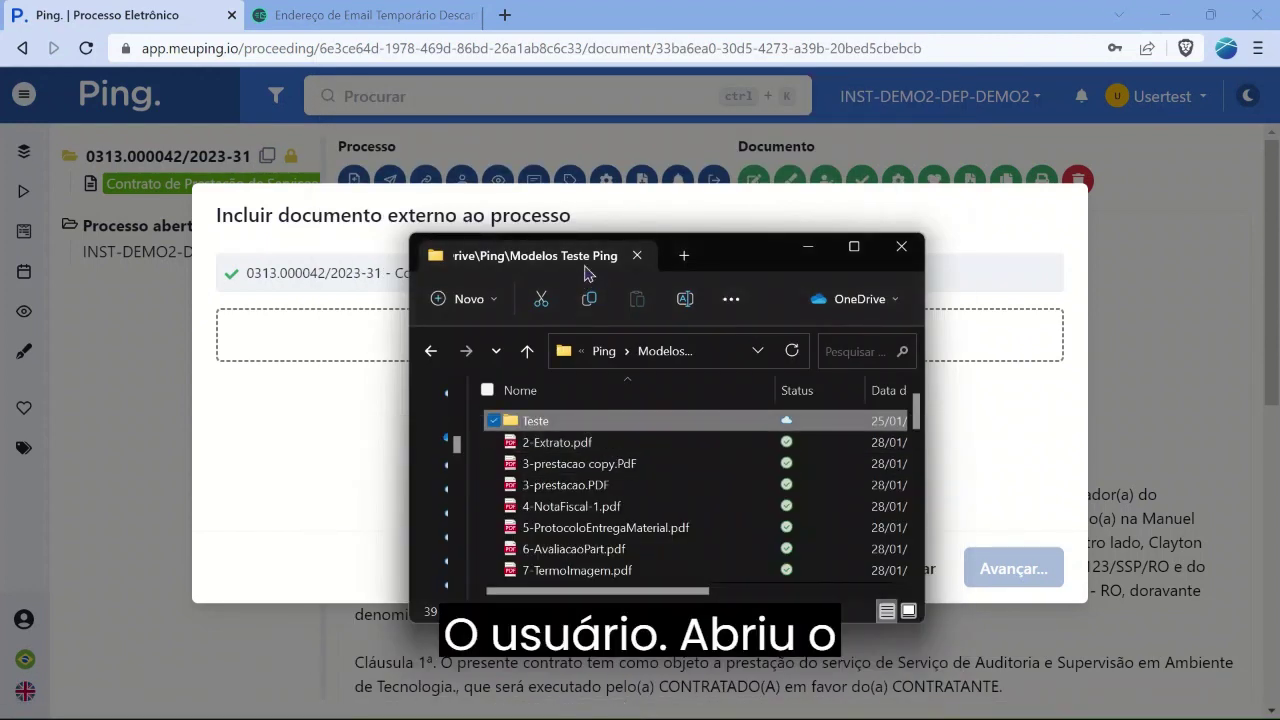
drag(718, 257, 1073, 238)
Upload the seven PDFs from 2-Extrato.pdf through 7-TermoImagem.pdf and proceed to their metadata.
click(907, 422)
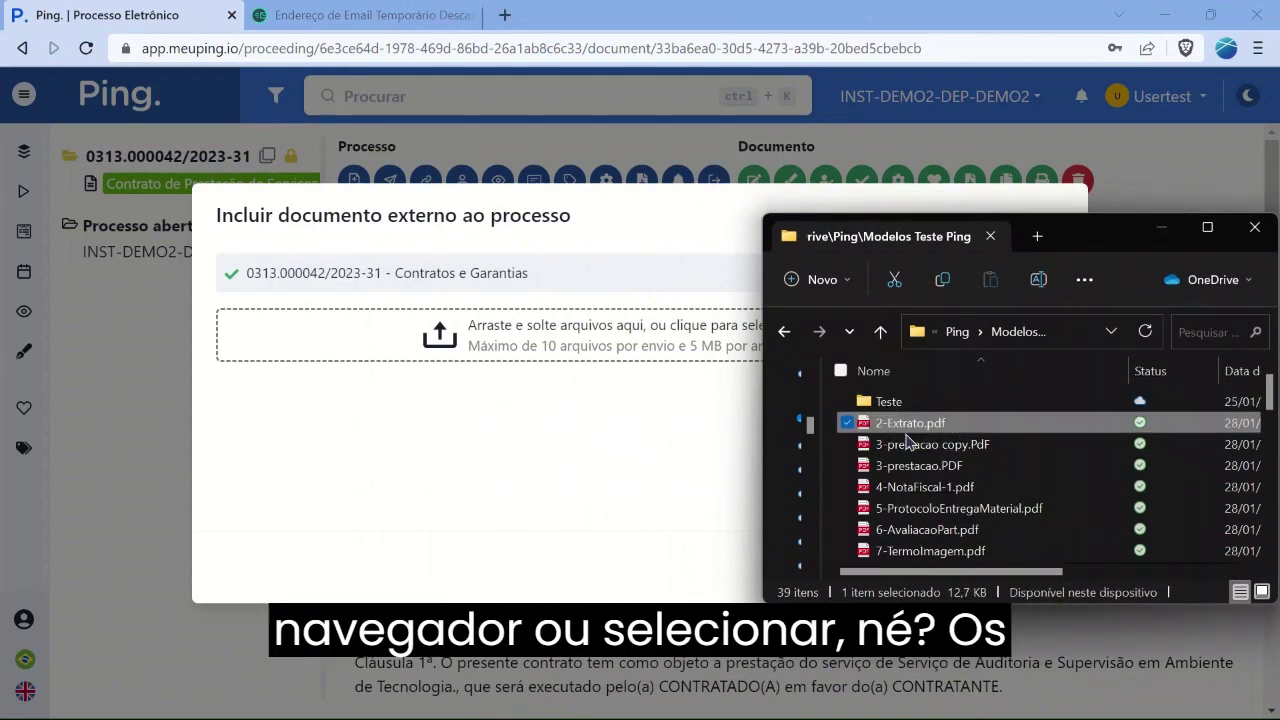
shift+click(912, 550)
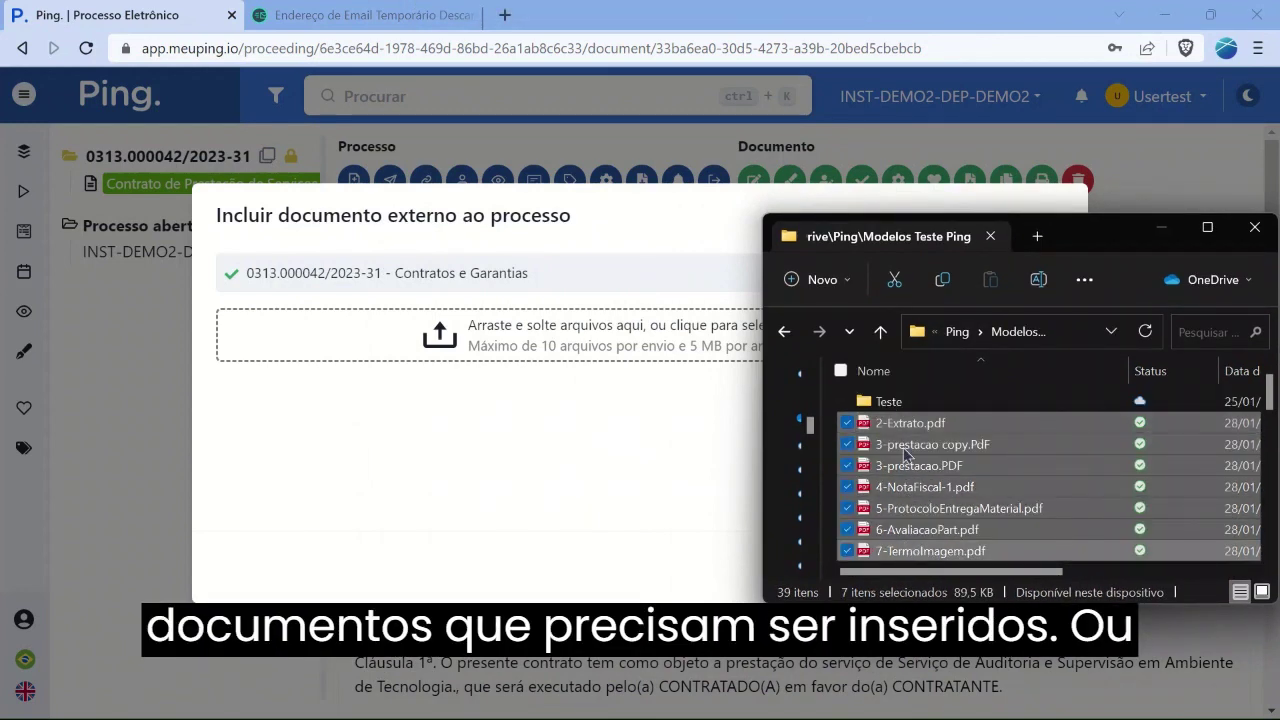
drag(905, 452, 480, 348)
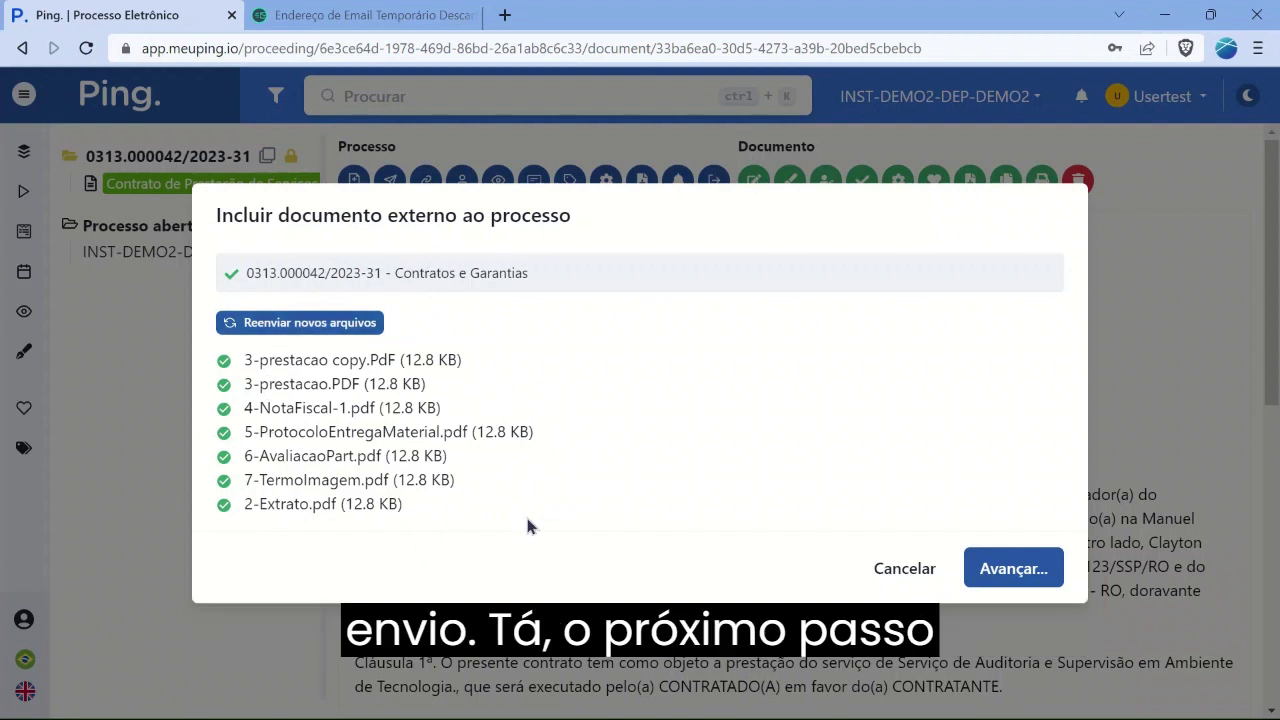
click(1013, 566)
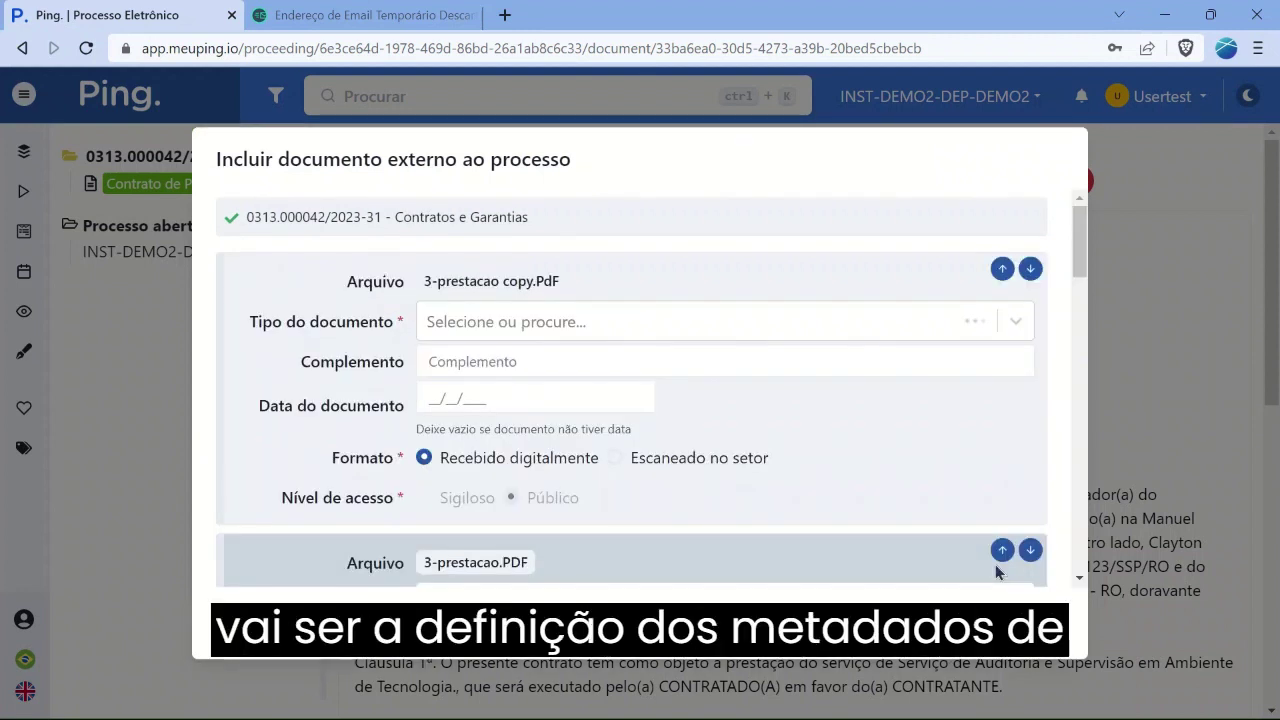
Set the document type of 3-prestacao copy.PdF to Nota Técnica.
scroll(926, 420, down, 8)
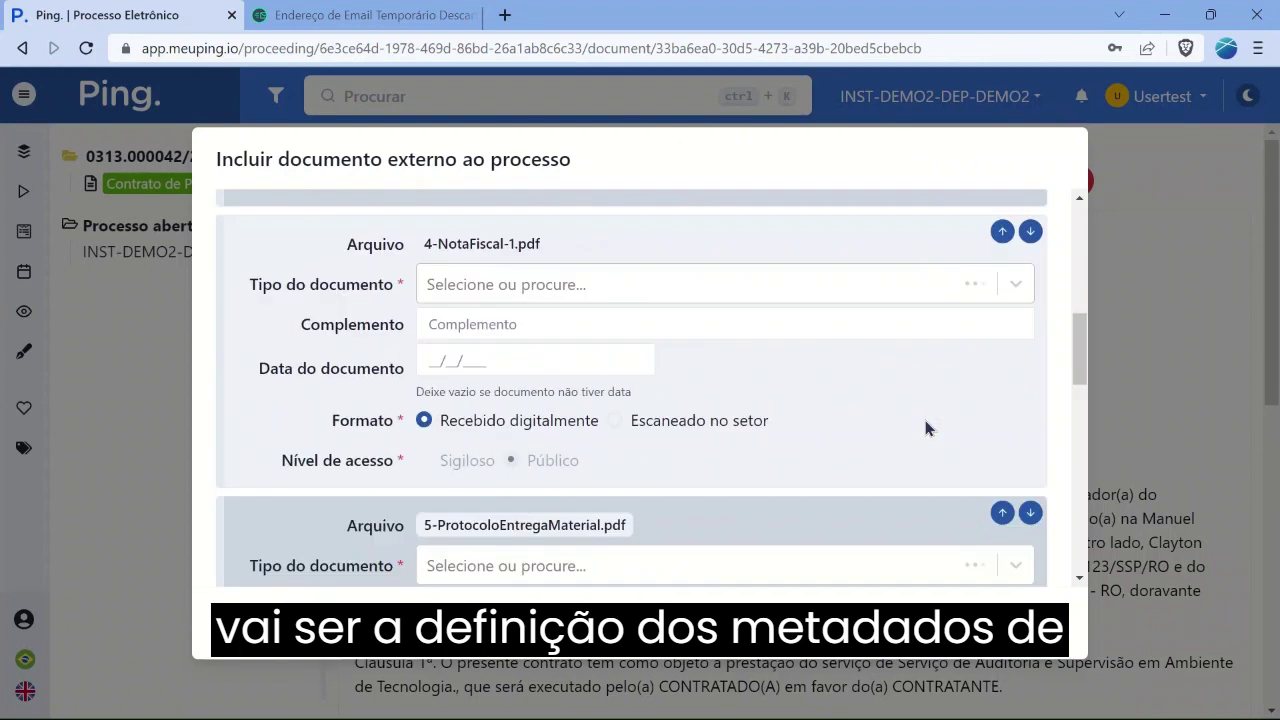
scroll(925, 420, down, 10)
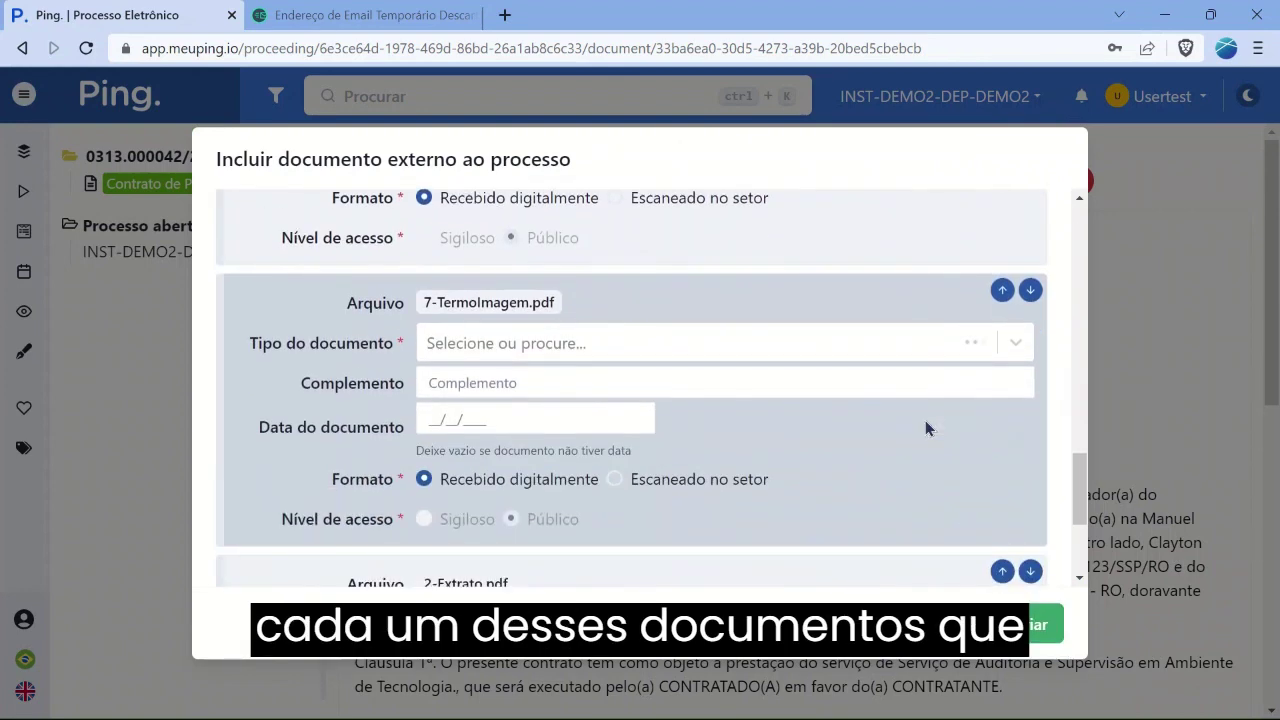
scroll(925, 420, up, 10)
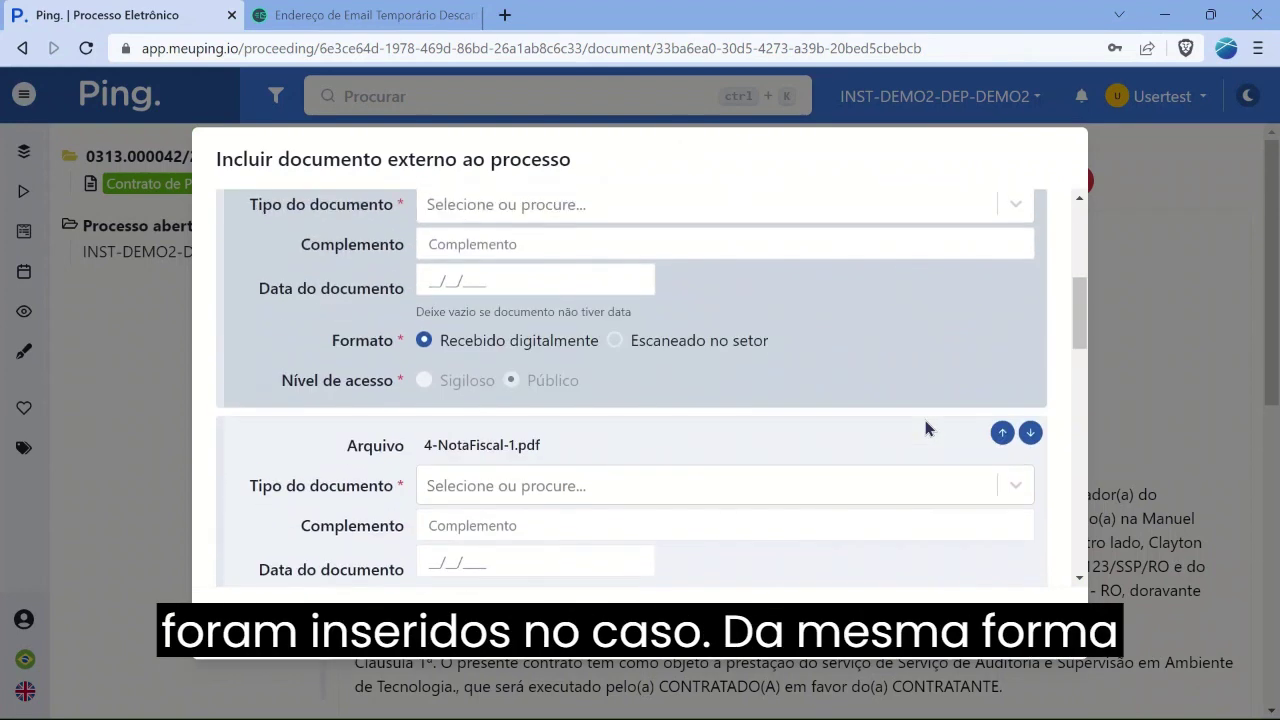
scroll(925, 421, up, 3)
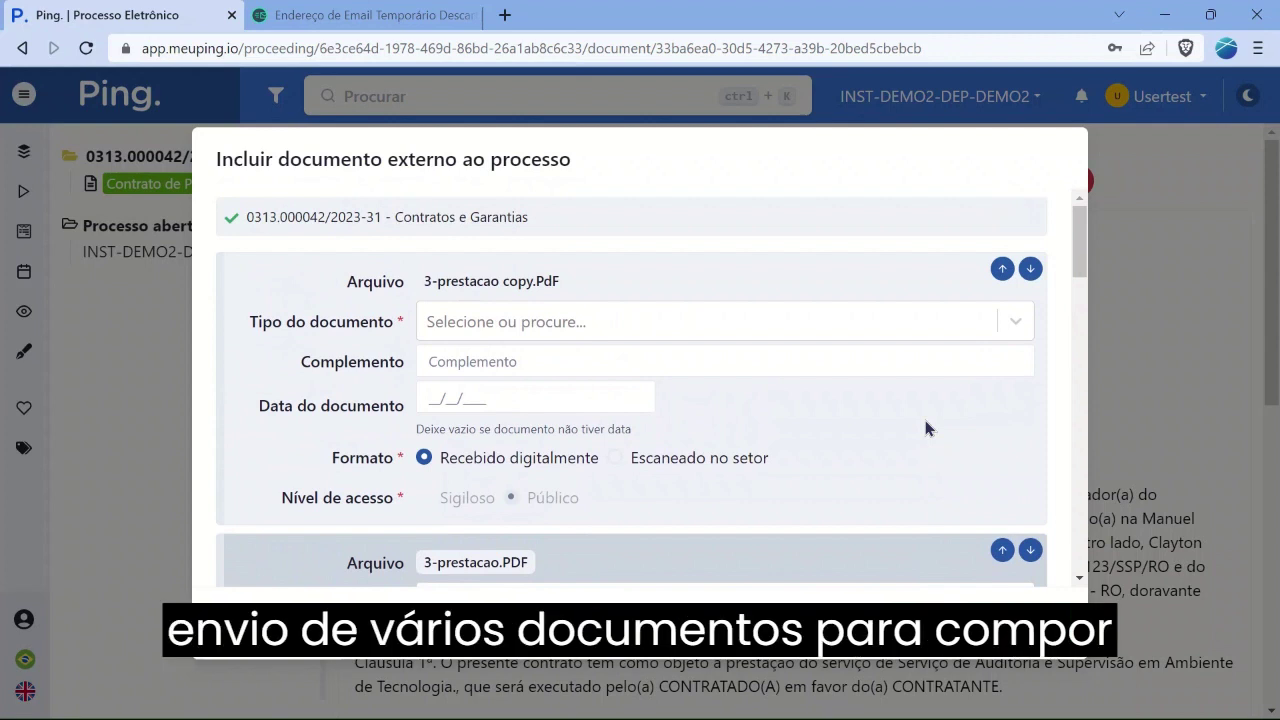
click(576, 331)
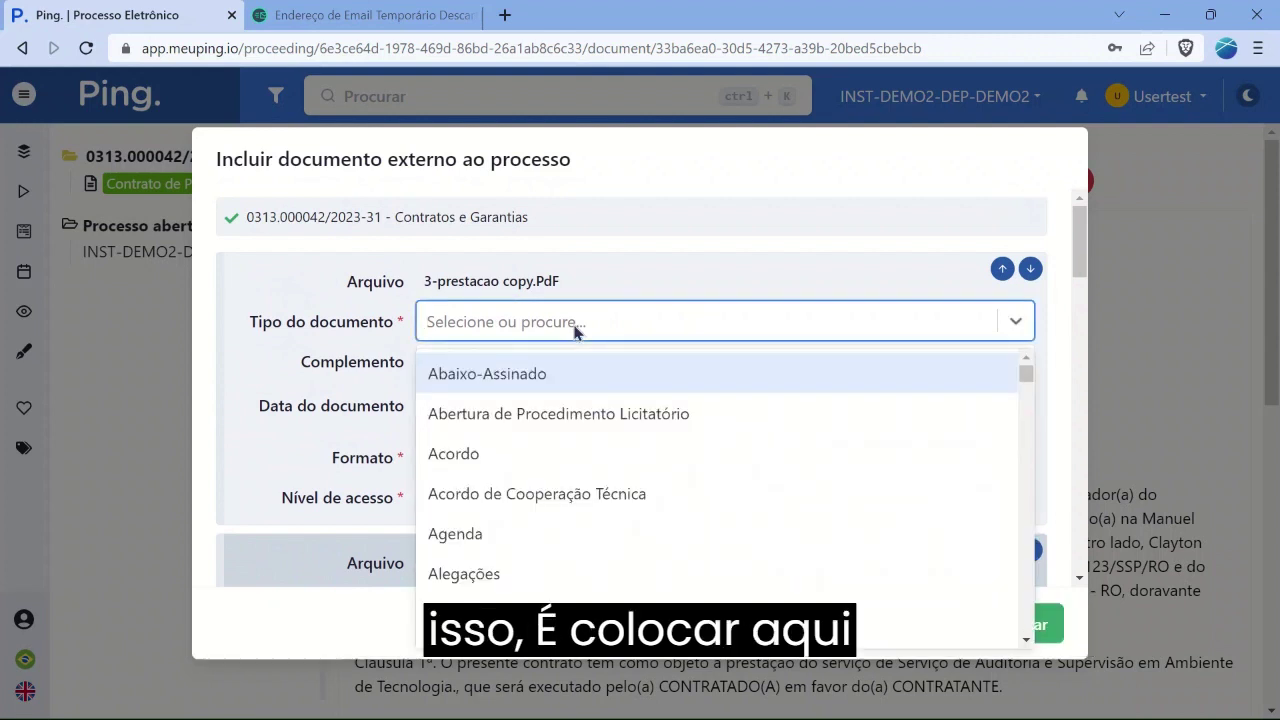
text(Nota)
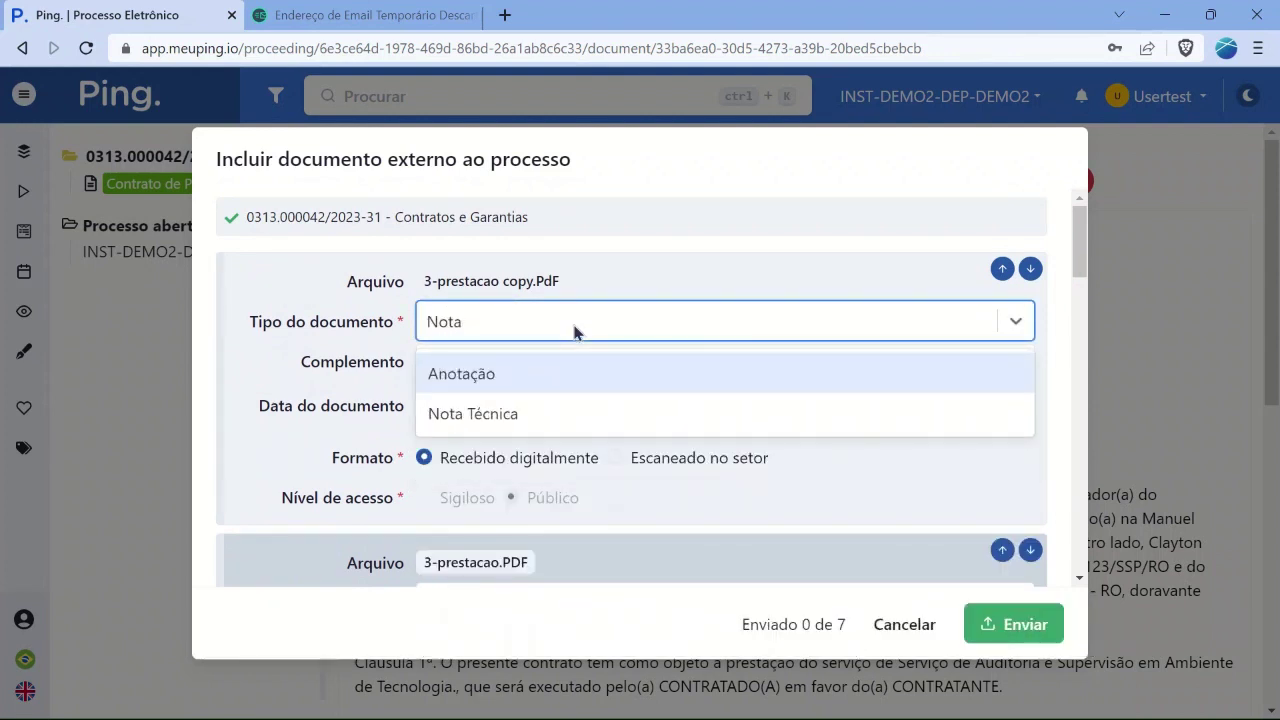
click(480, 414)
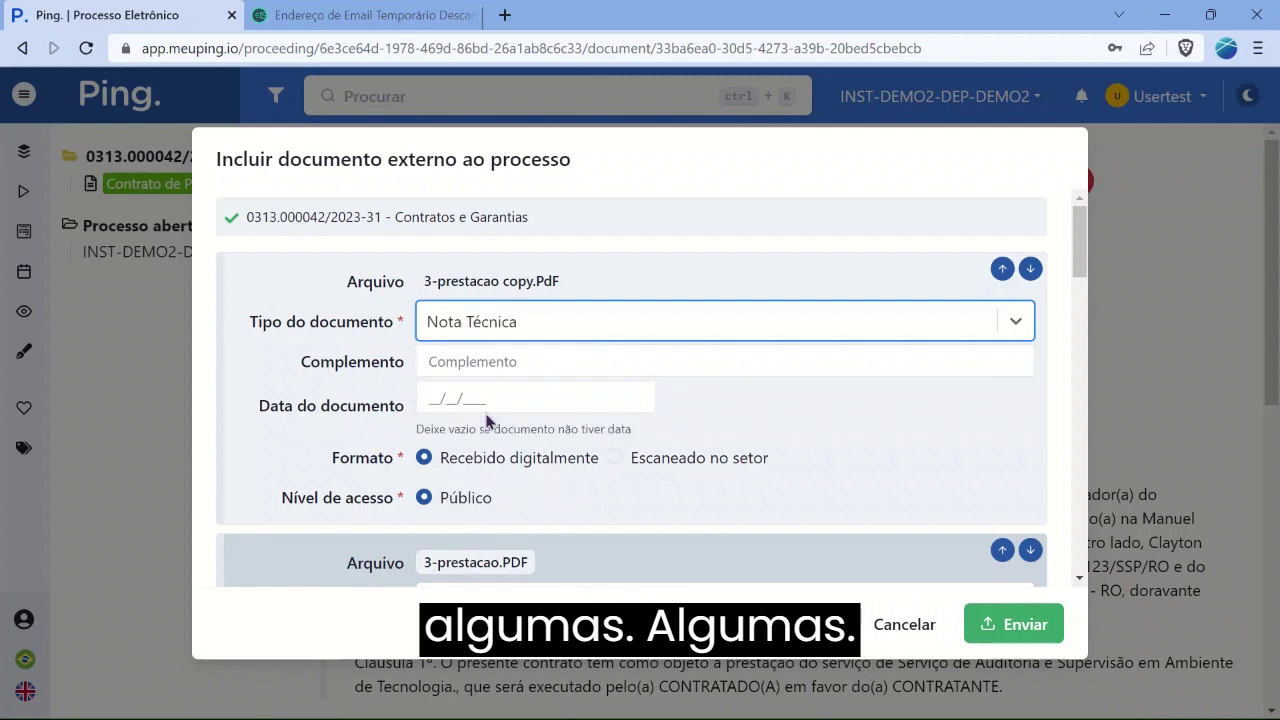
Enter "De Teste" as the complement of 3-prestacao copy.PdF and leave its document date empty.
scroll(728, 414, down, 2)
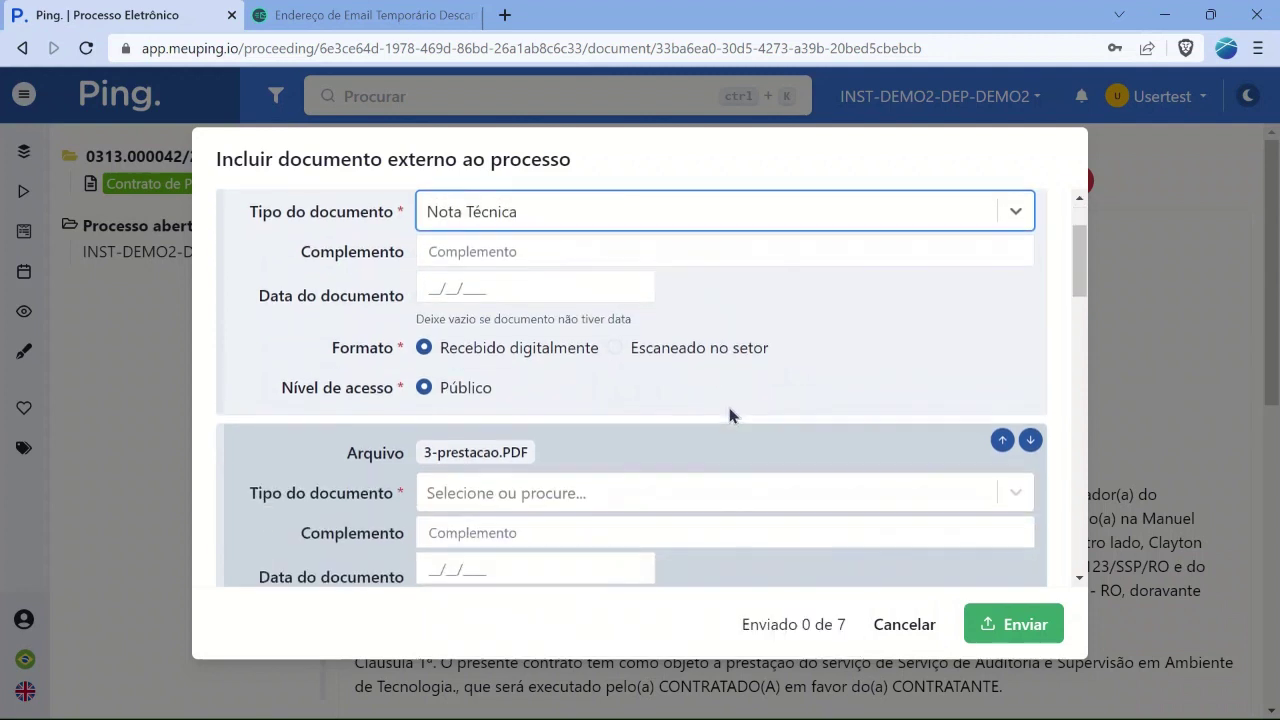
scroll(728, 414, up, 1)
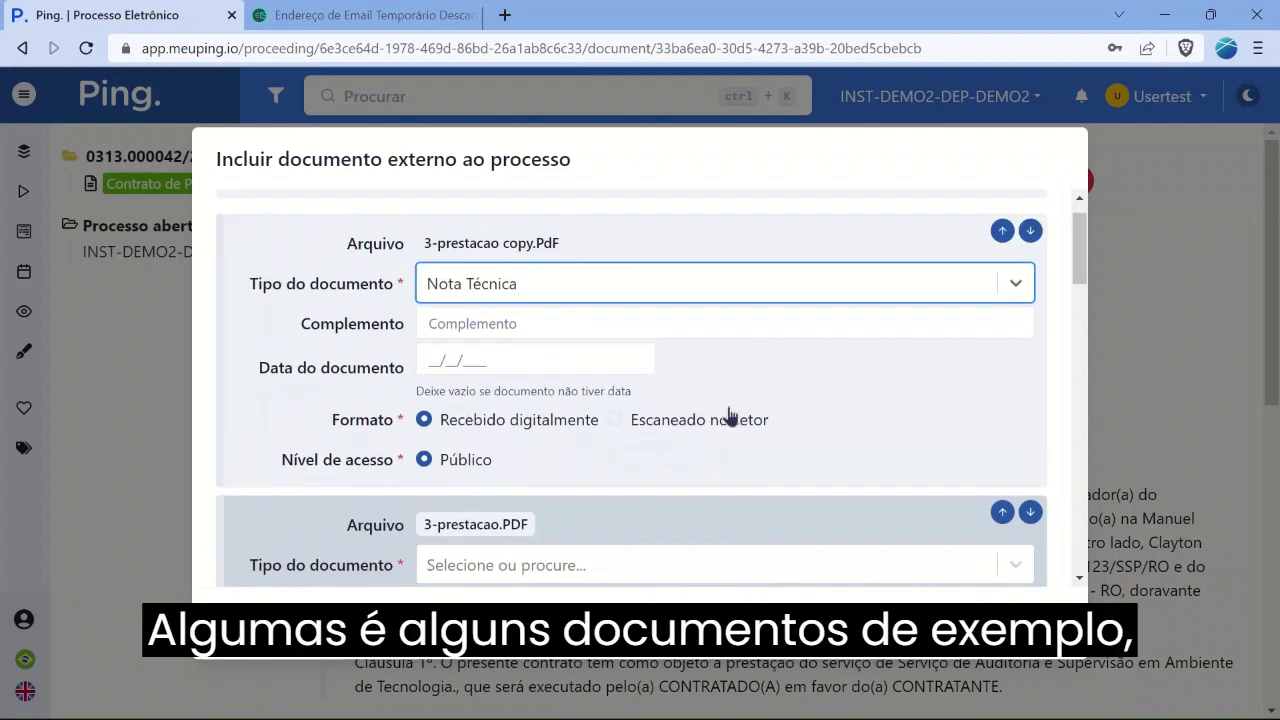
click(535, 327)
text(De )
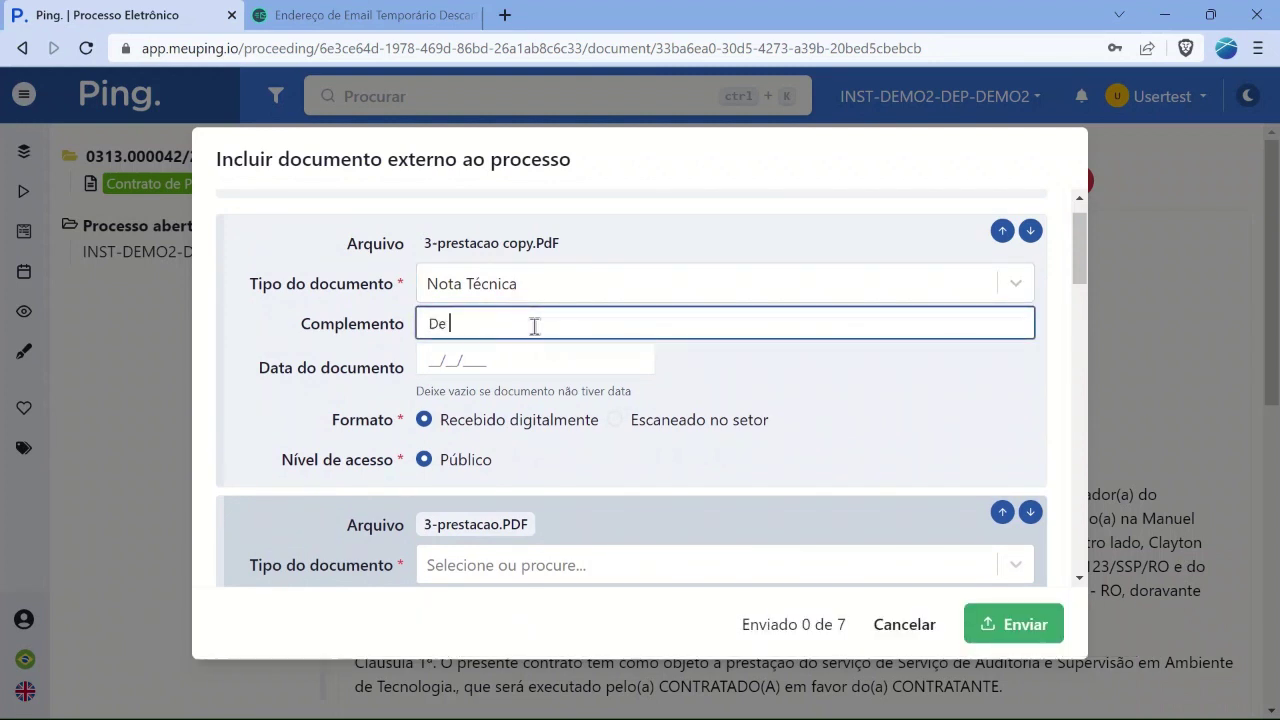
text(Teste)
click(515, 360)
click(680, 366)
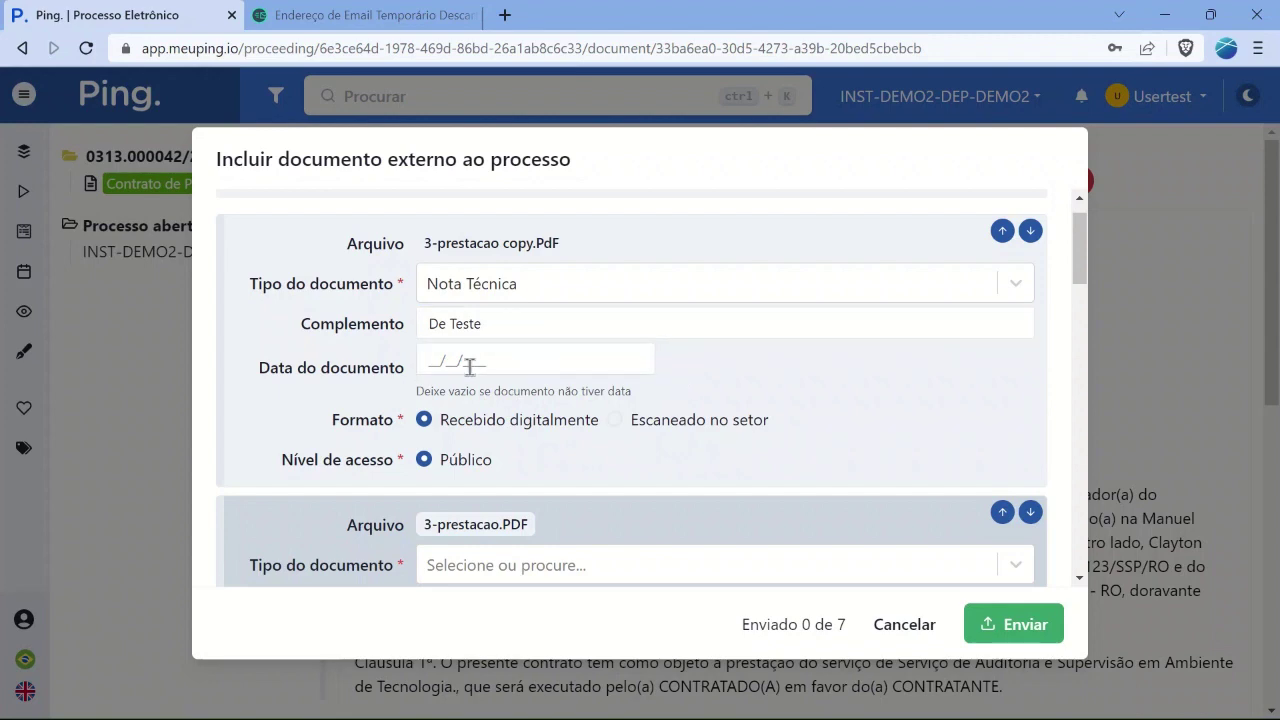
Set the document type of 3-prestacao.PDF to Boleto.
scroll(484, 368, down, 3)
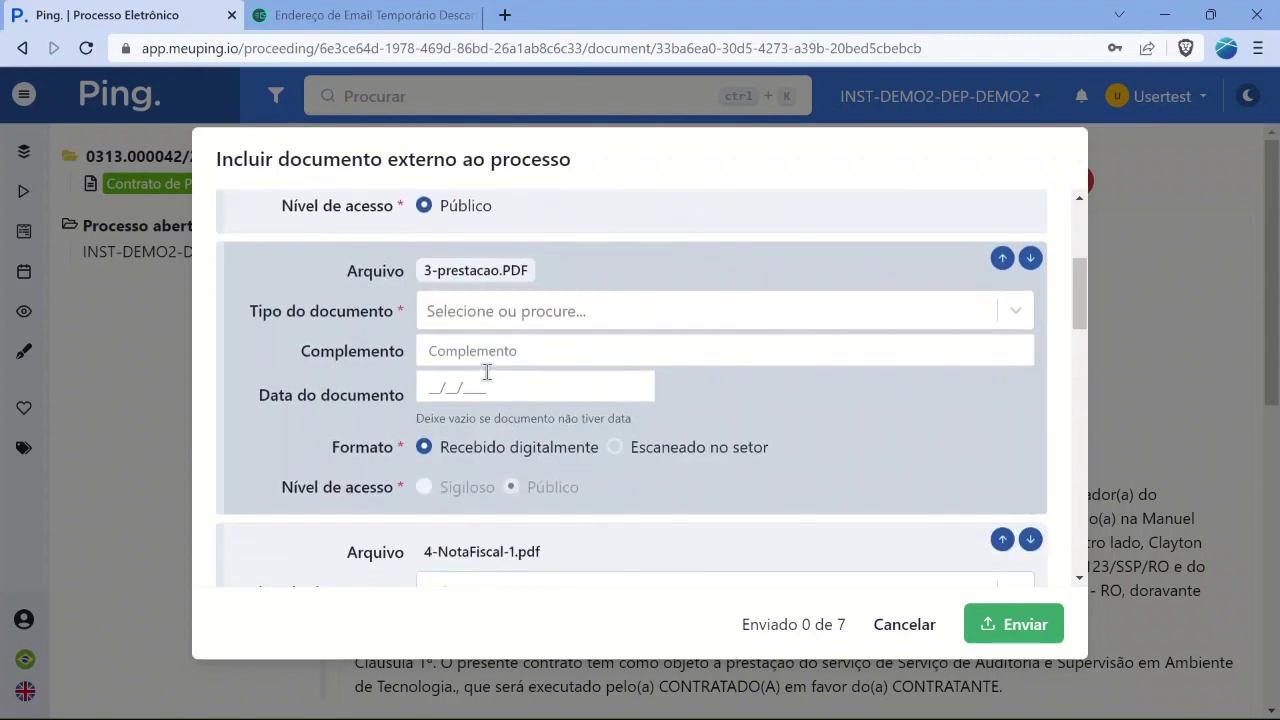
scroll(472, 327, up, 3)
scroll(472, 328, down, 2)
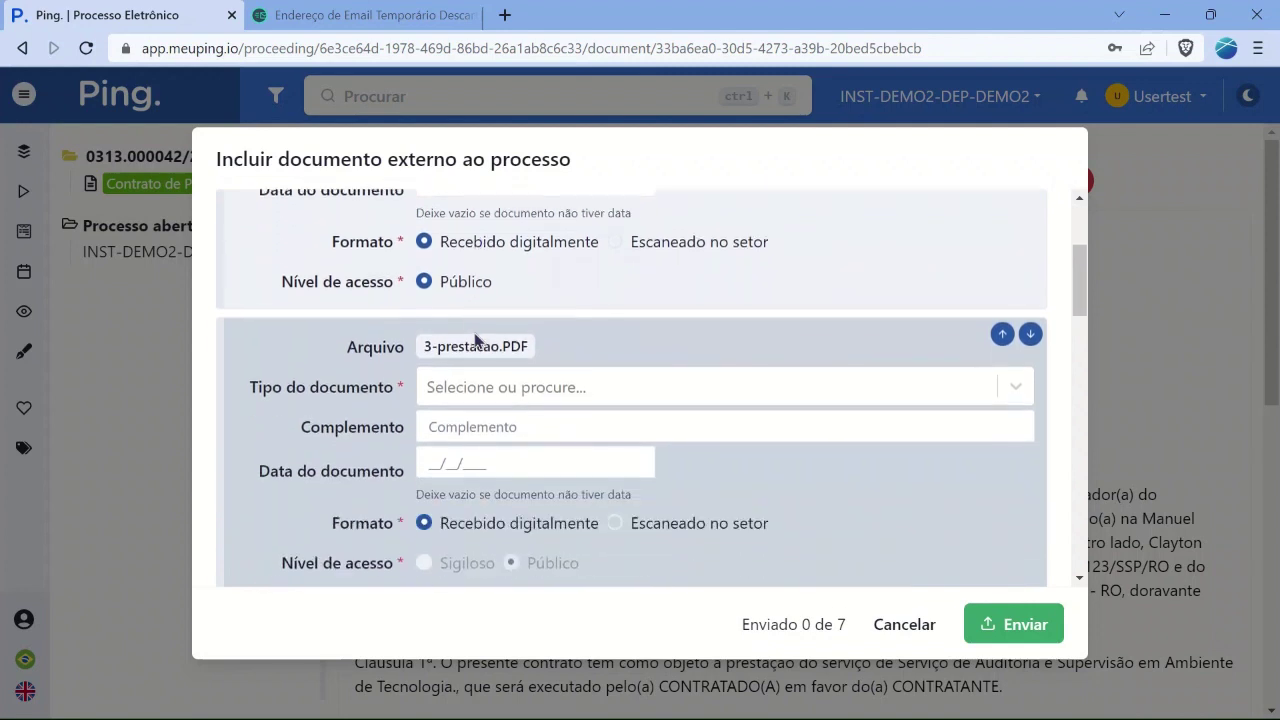
click(449, 385)
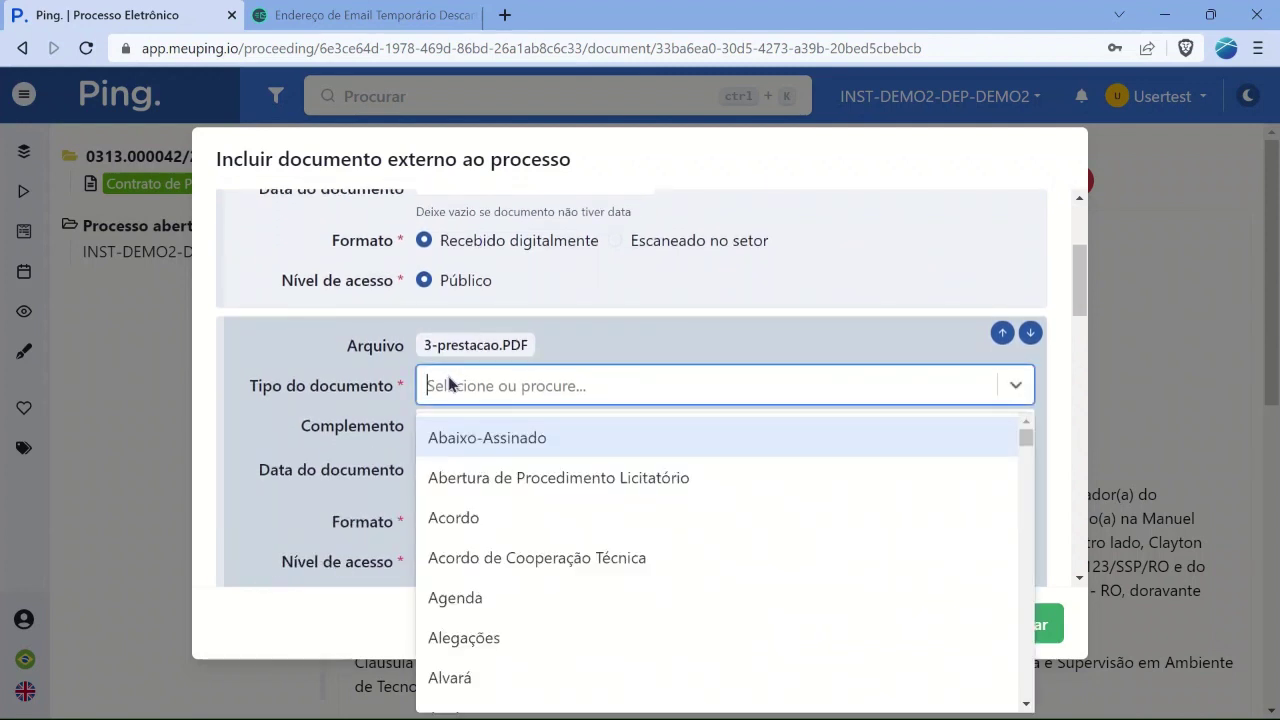
text(Bole)
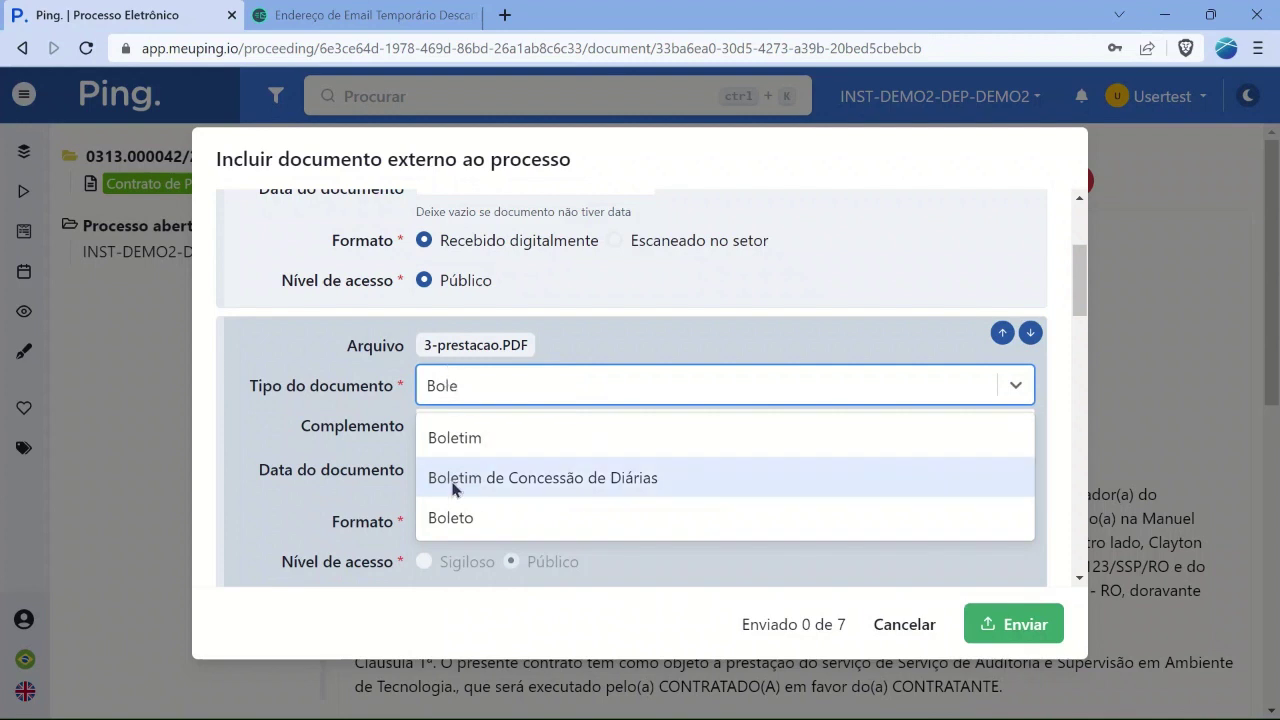
click(451, 525)
Review the format and access level options of 3-prestacao.PDF and 4-NotaFiscal-1.pdf.
scroll(763, 521, down, 1)
scroll(763, 521, down, 1)
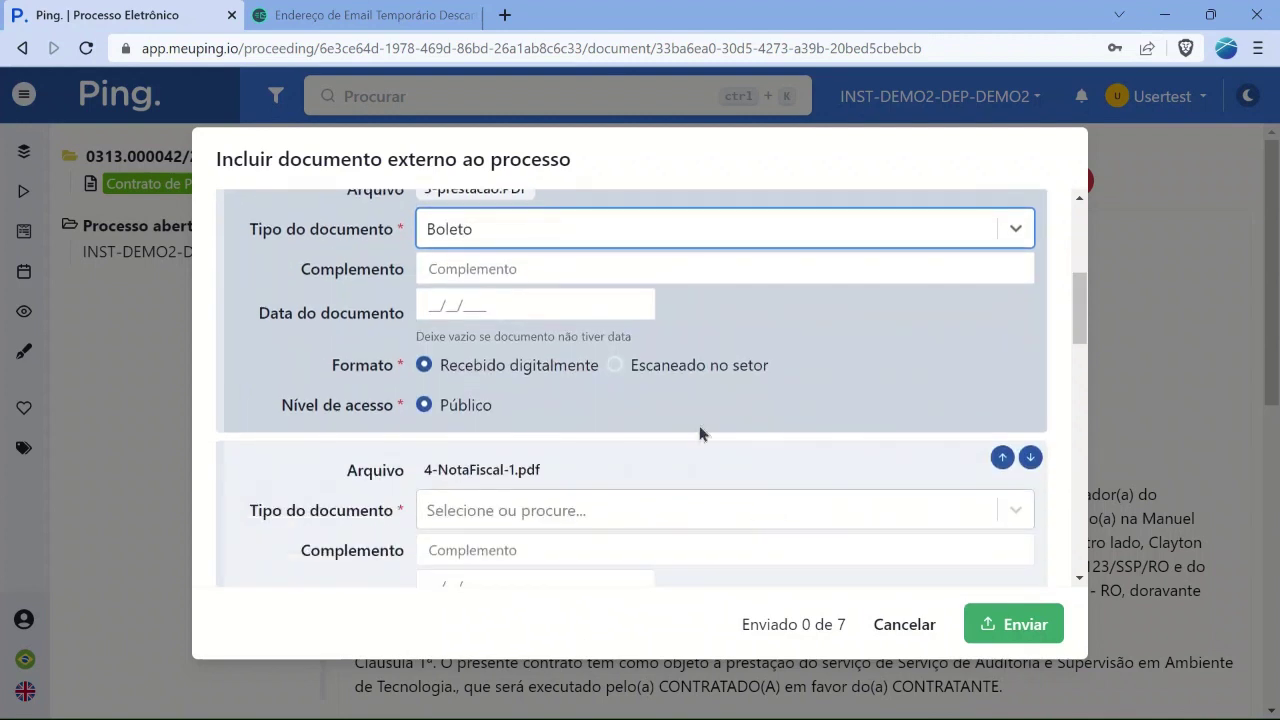
scroll(655, 422, down, 1)
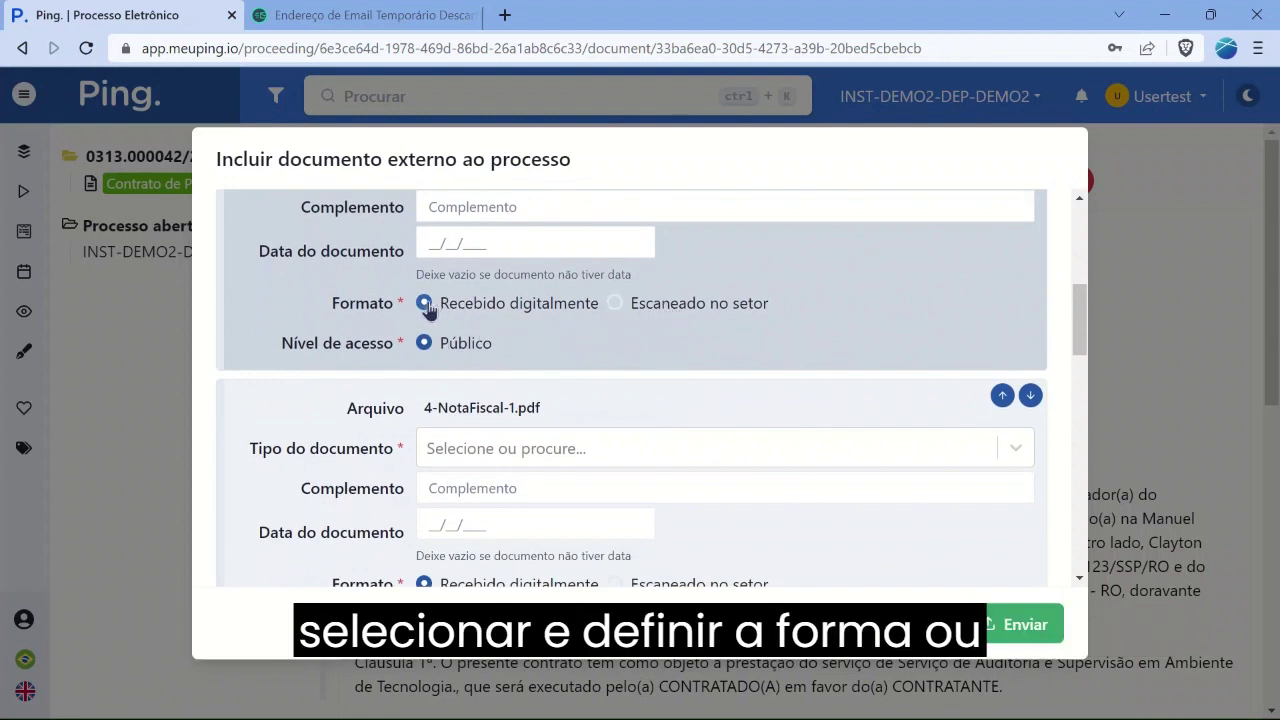
scroll(845, 368, up, 2)
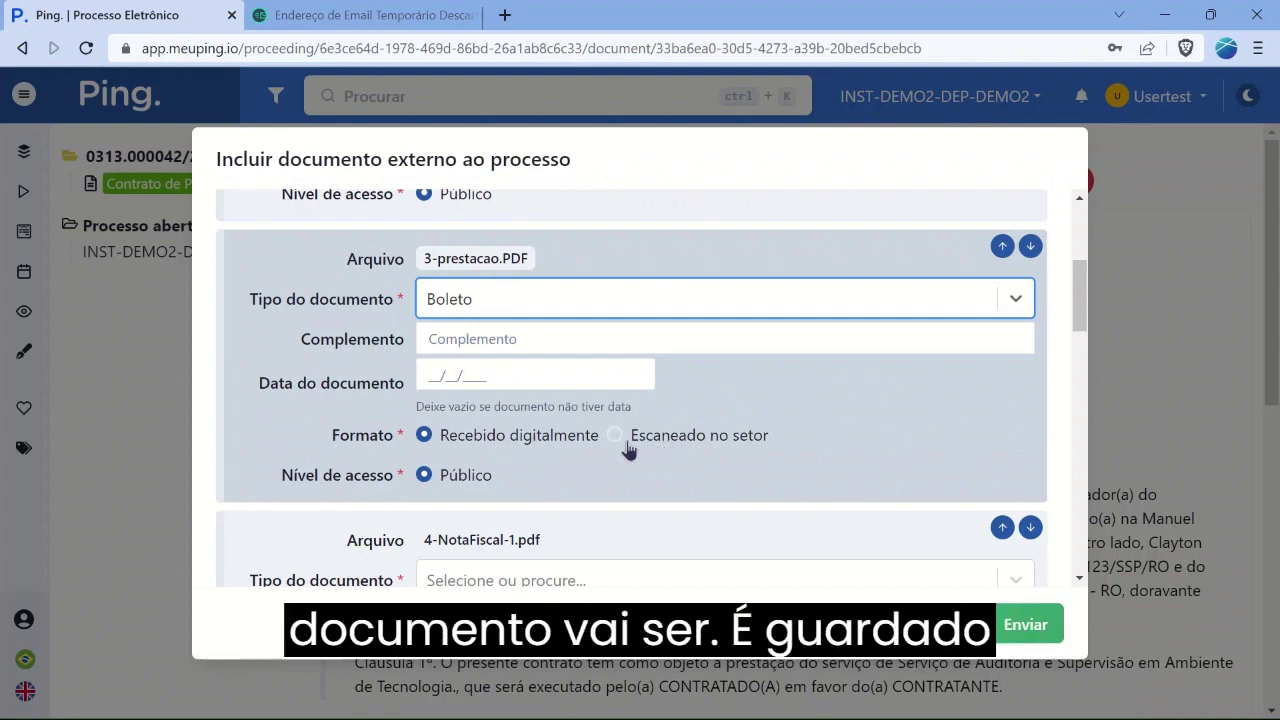
scroll(628, 450, down, 2)
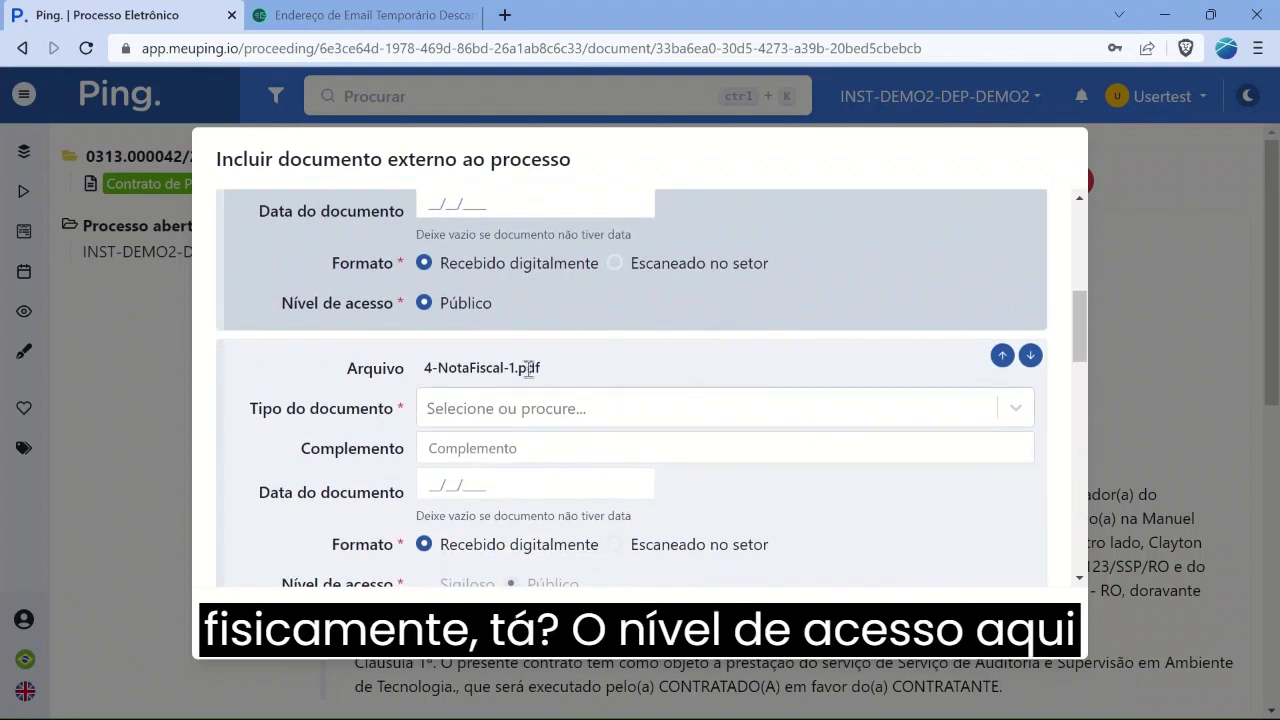
scroll(598, 407, down, 2)
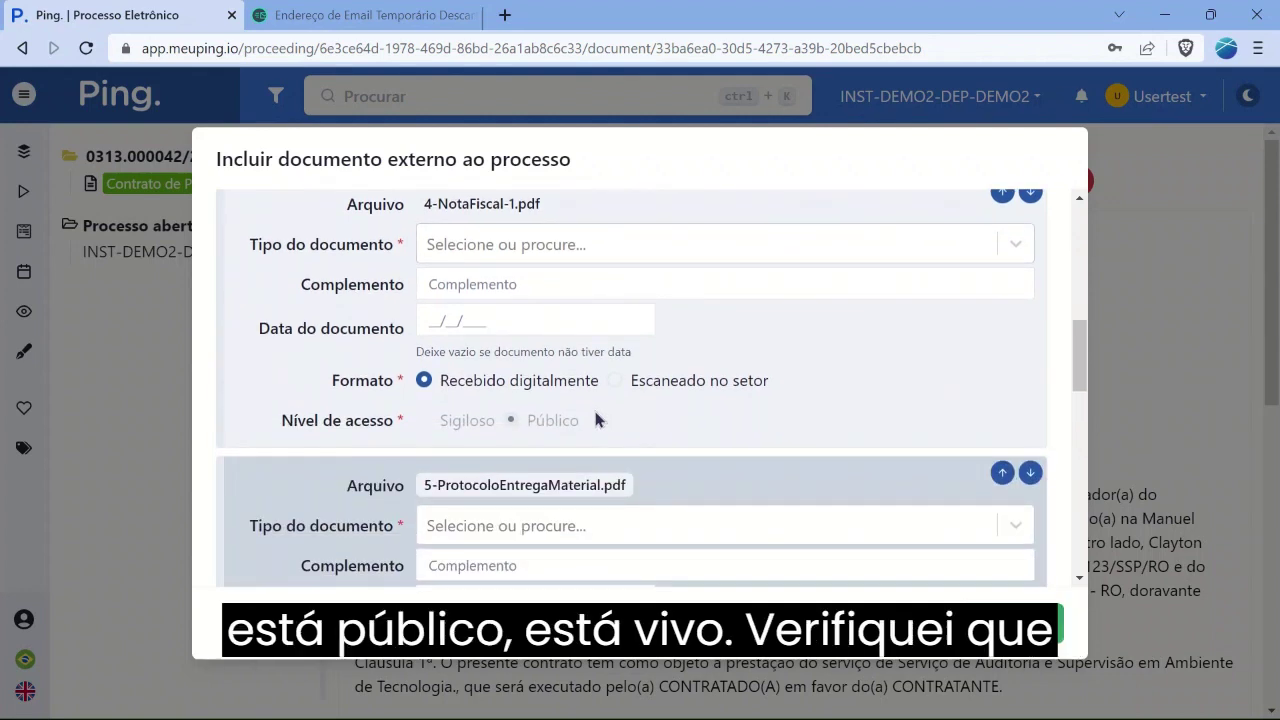
scroll(586, 404, down, 1)
scroll(602, 328, up, 4)
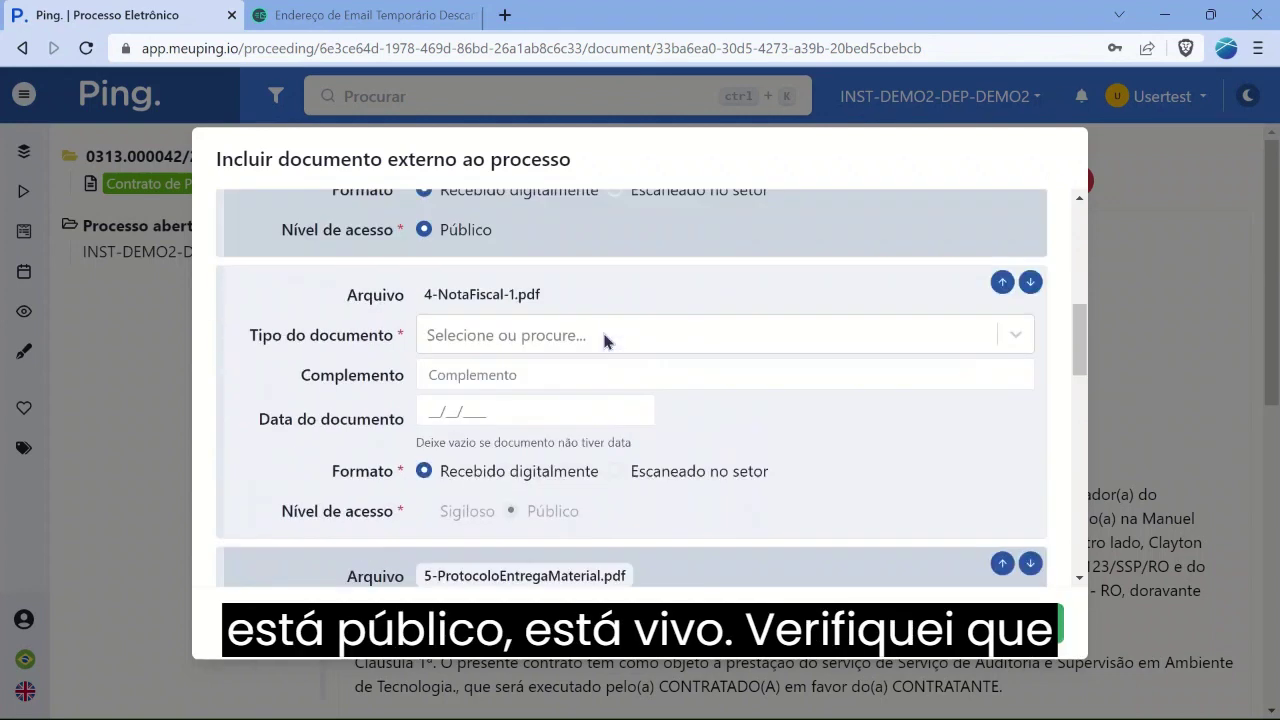
Set the document type of 4-NotaFiscal-1.pdf to Contracheque.
scroll(472, 452, down, 1)
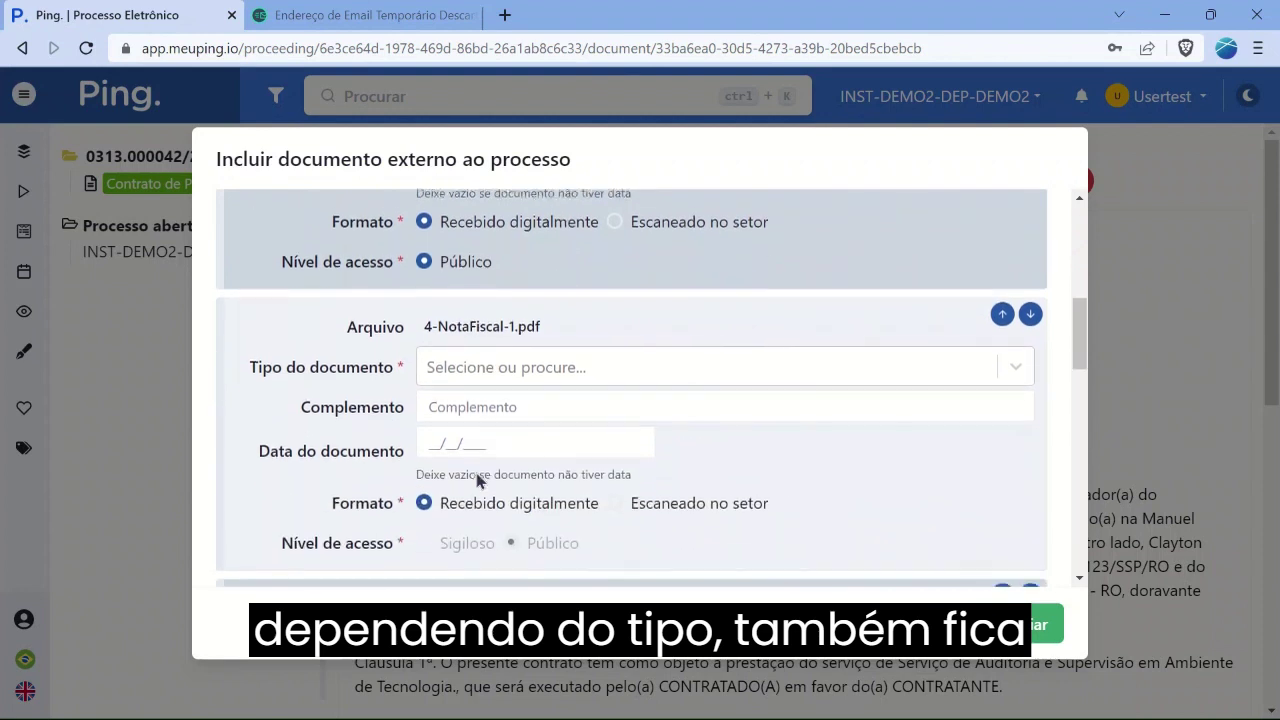
click(467, 371)
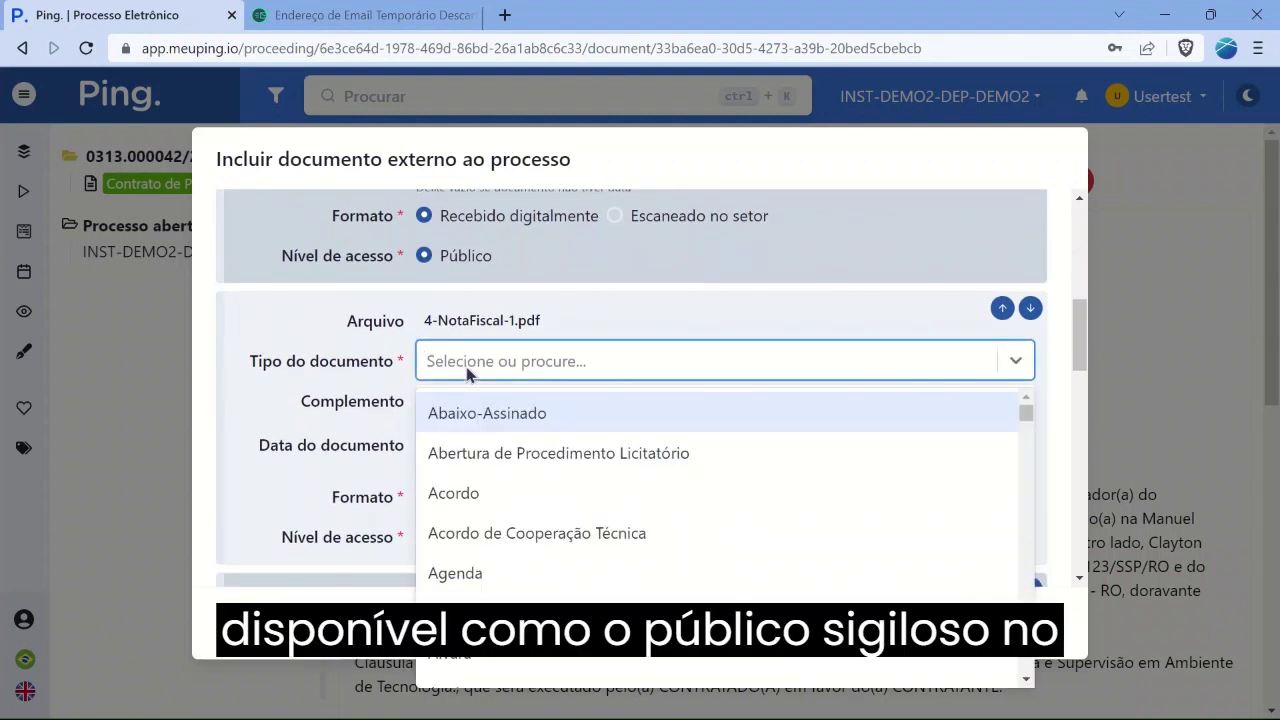
text(COntra)
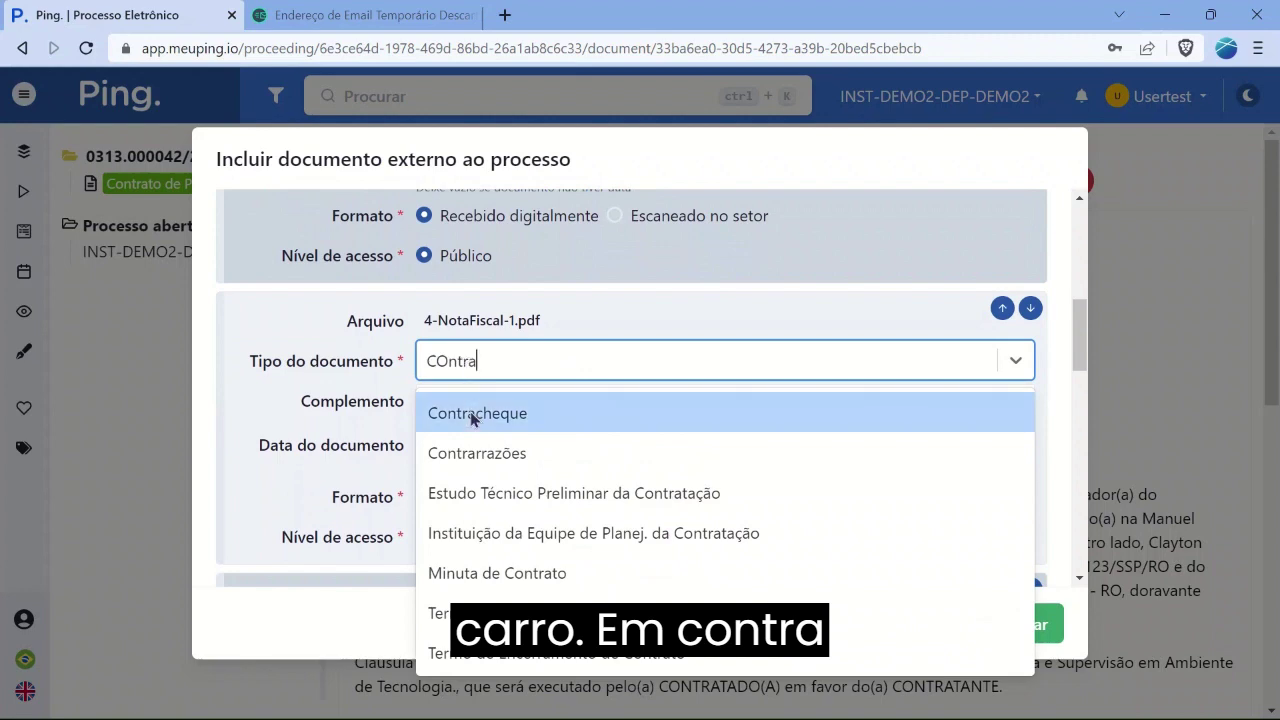
click(475, 413)
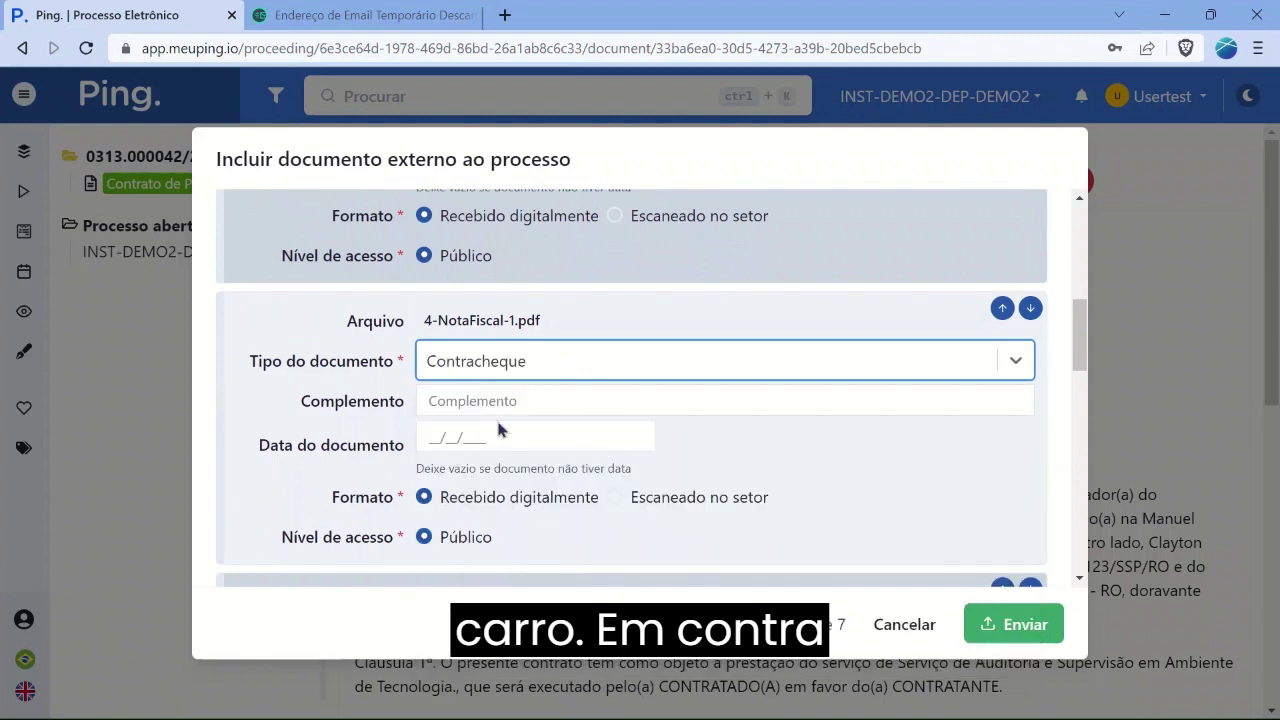
Set the document type of 5-ProtocoloEntregaMaterial.pdf to Extrato.
scroll(677, 500, down, 3)
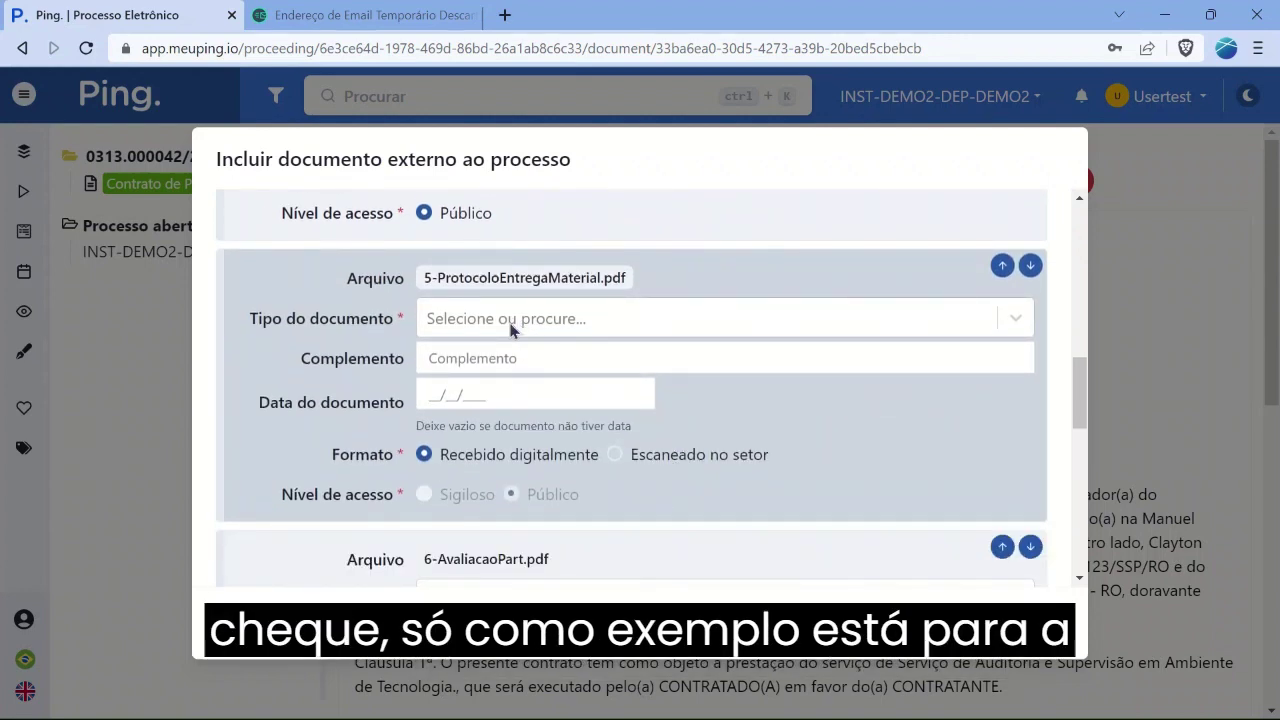
click(511, 328)
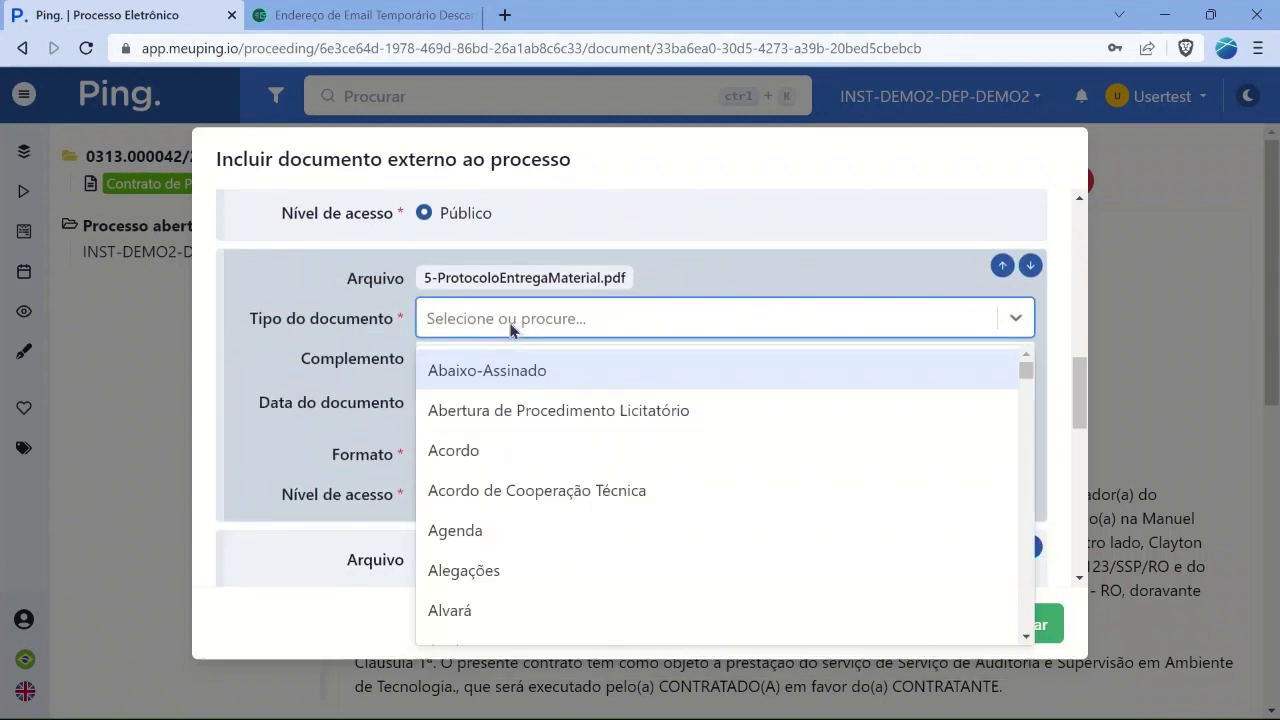
text(Extra)
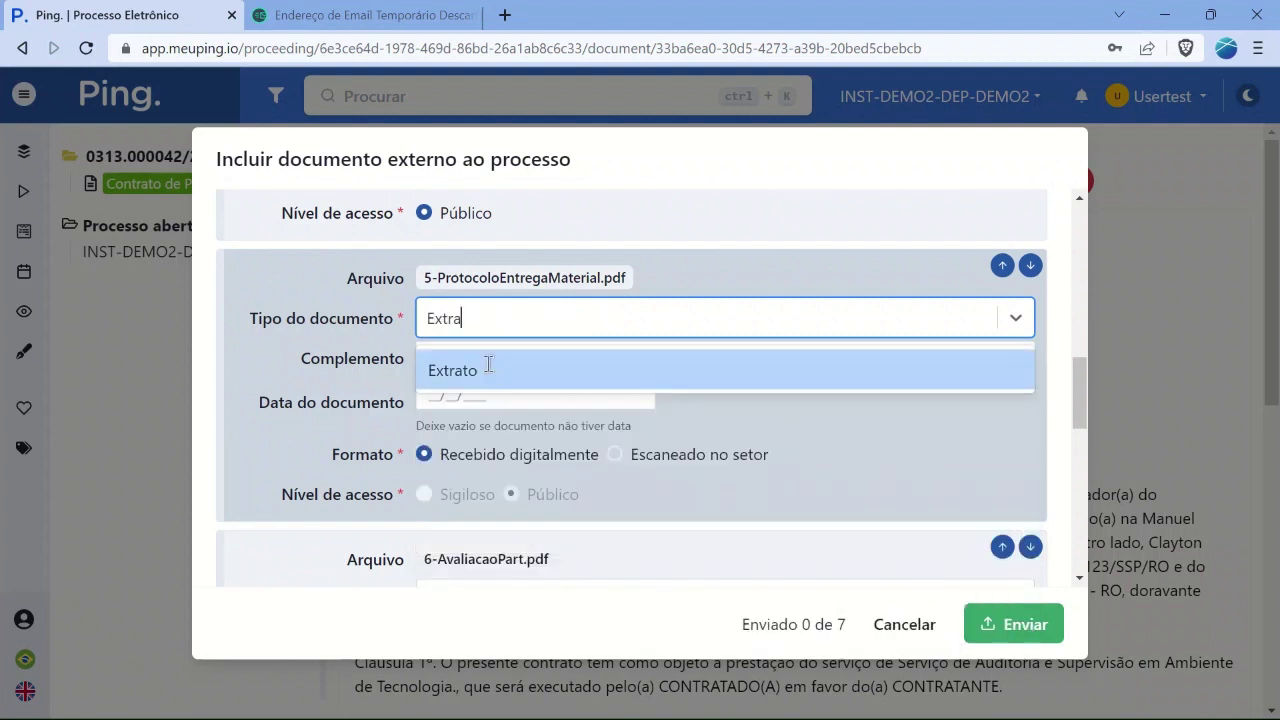
click(493, 366)
Set the document type of 6-AvaliacaoPart.pdf to Relatório.
scroll(838, 501, down, 3)
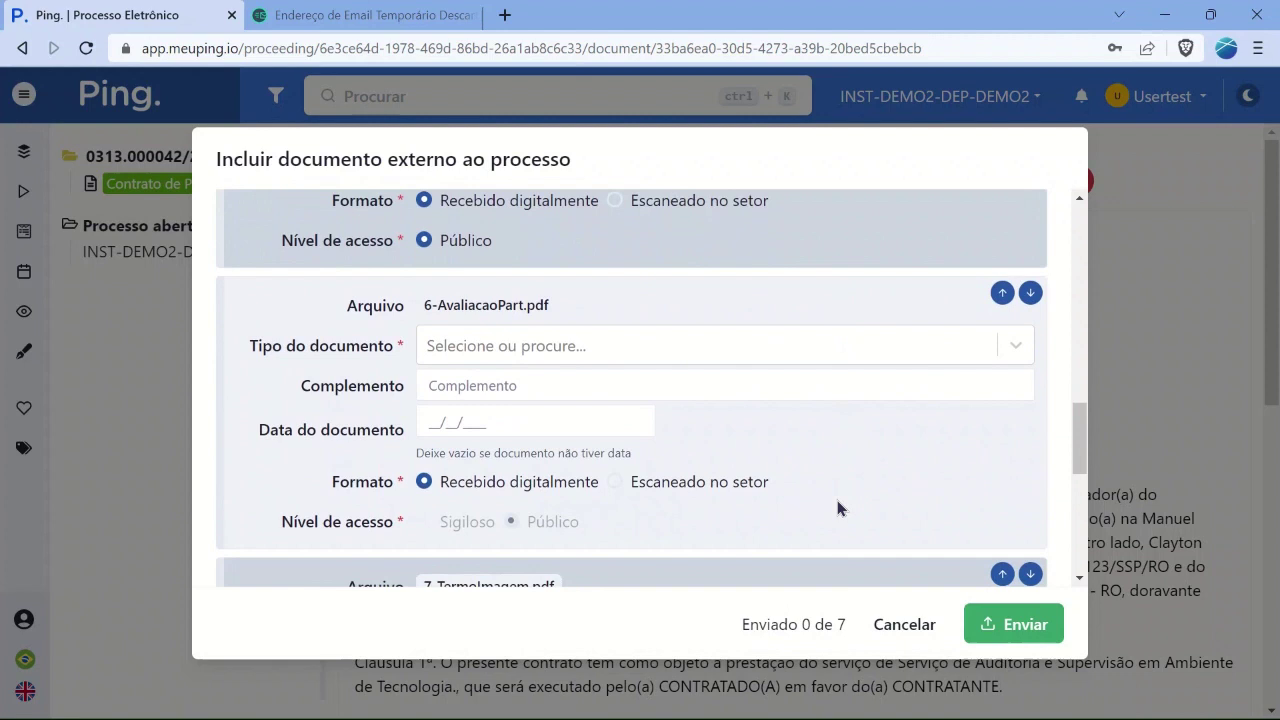
click(600, 350)
text(Relat)
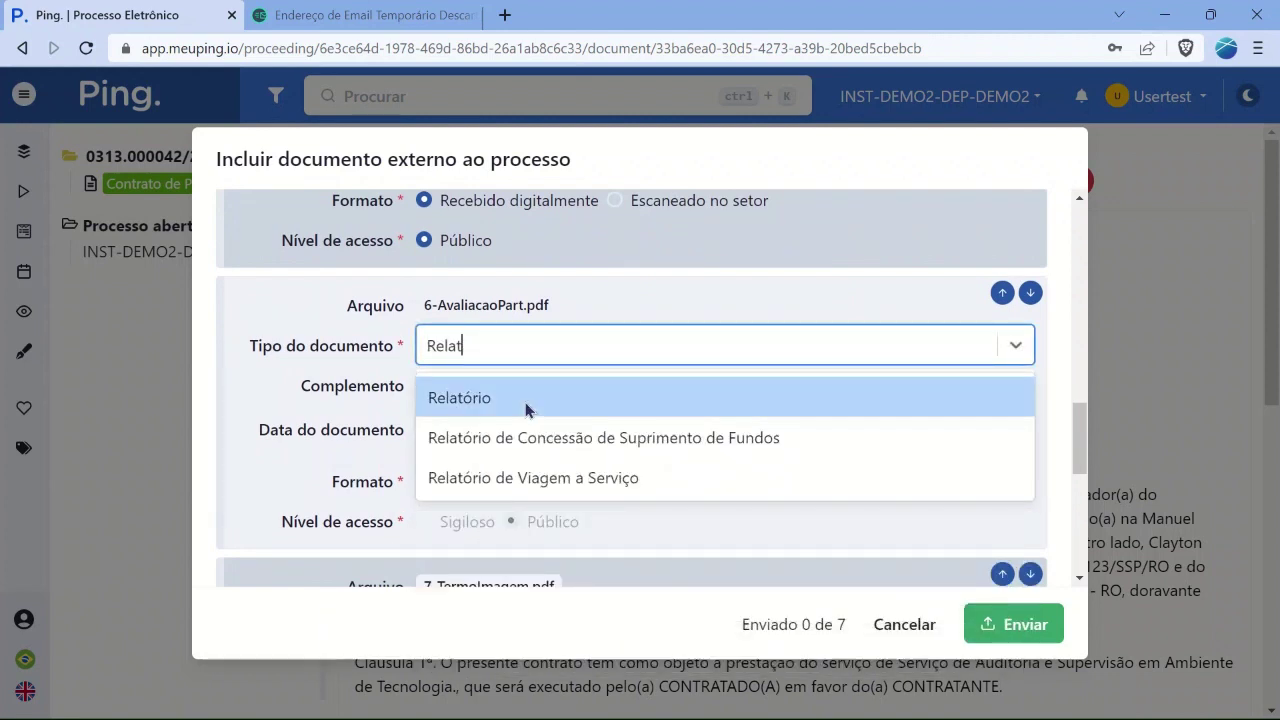
click(527, 409)
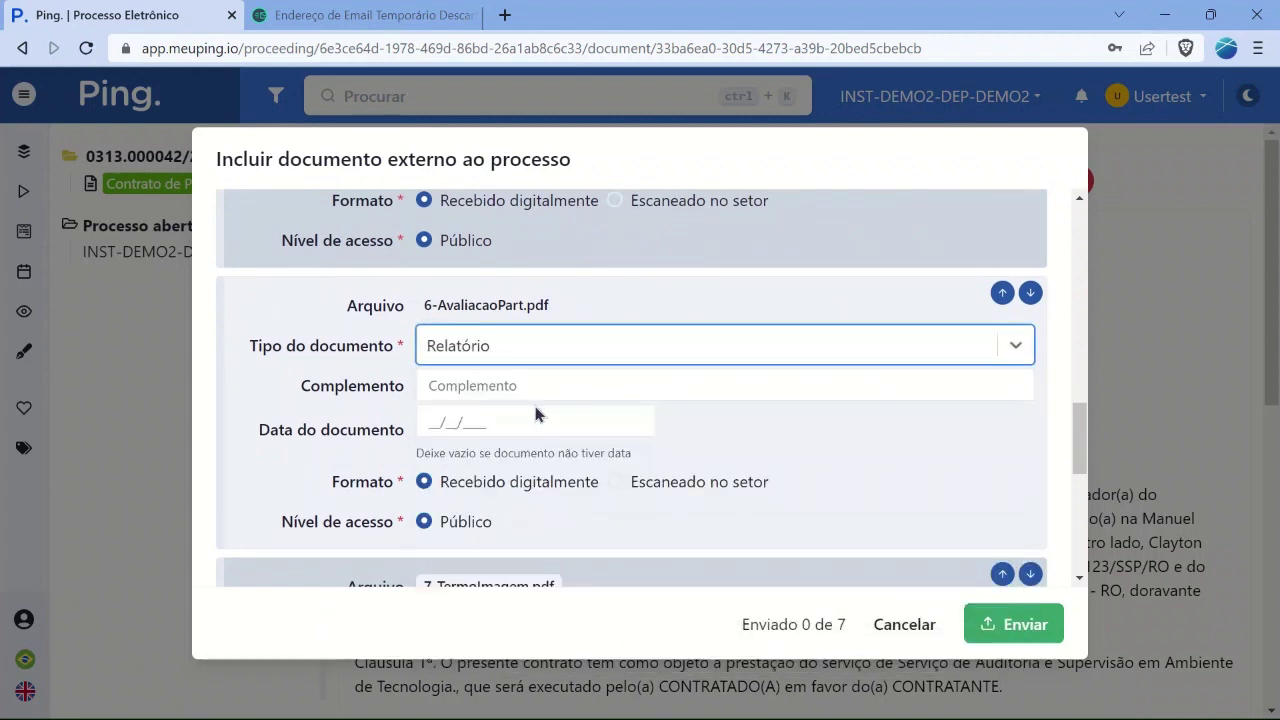
Set the document type of 7-TermoImagem.pdf to Acordo.
scroll(726, 495, down, 3)
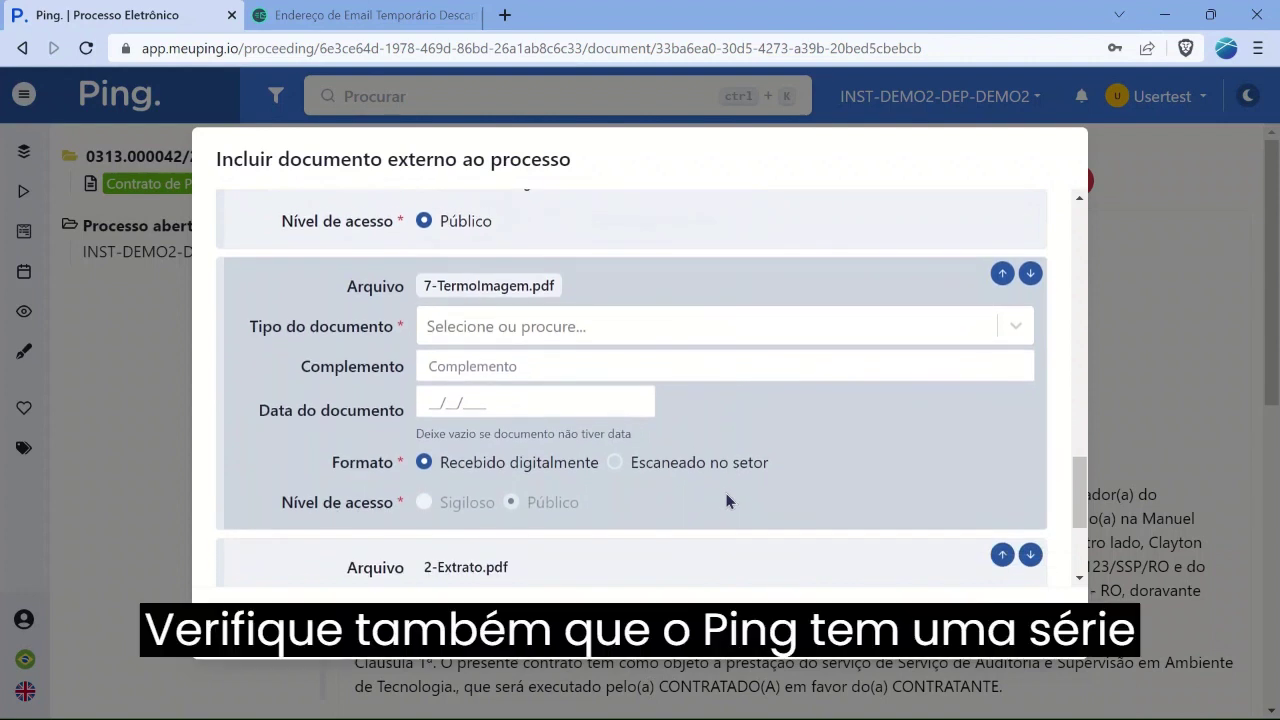
scroll(726, 493, down, 1)
click(566, 315)
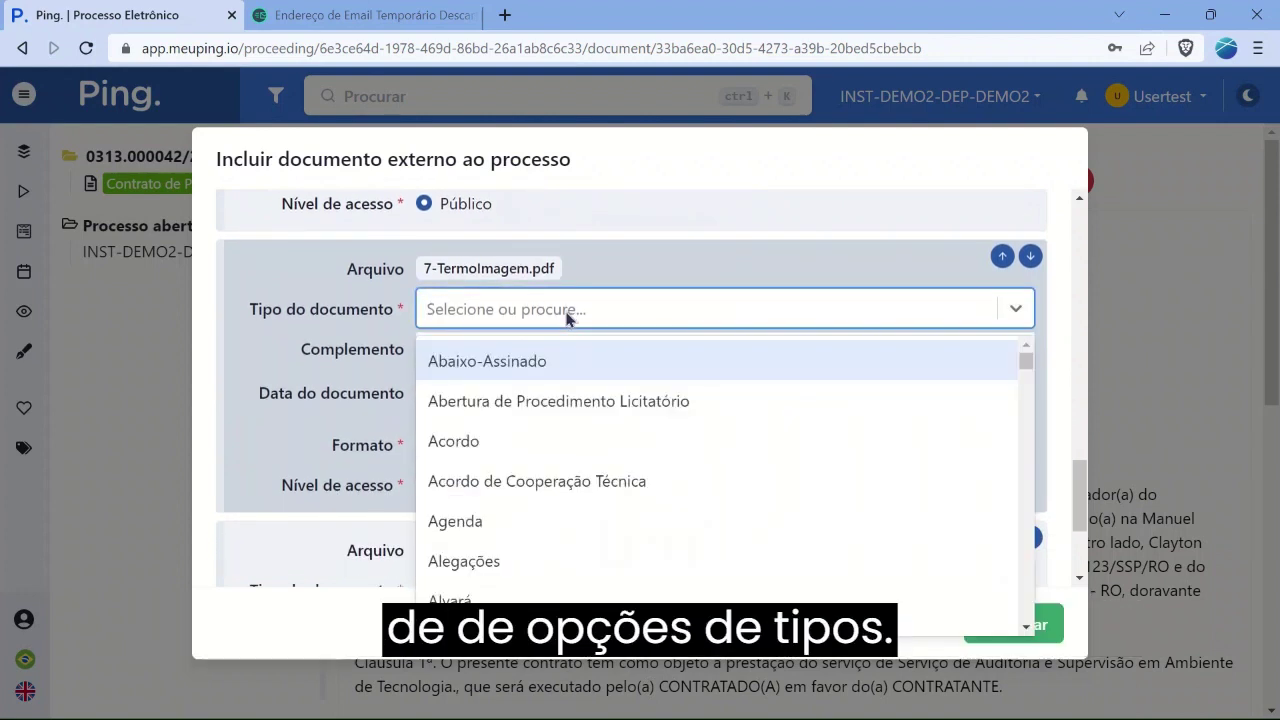
click(484, 443)
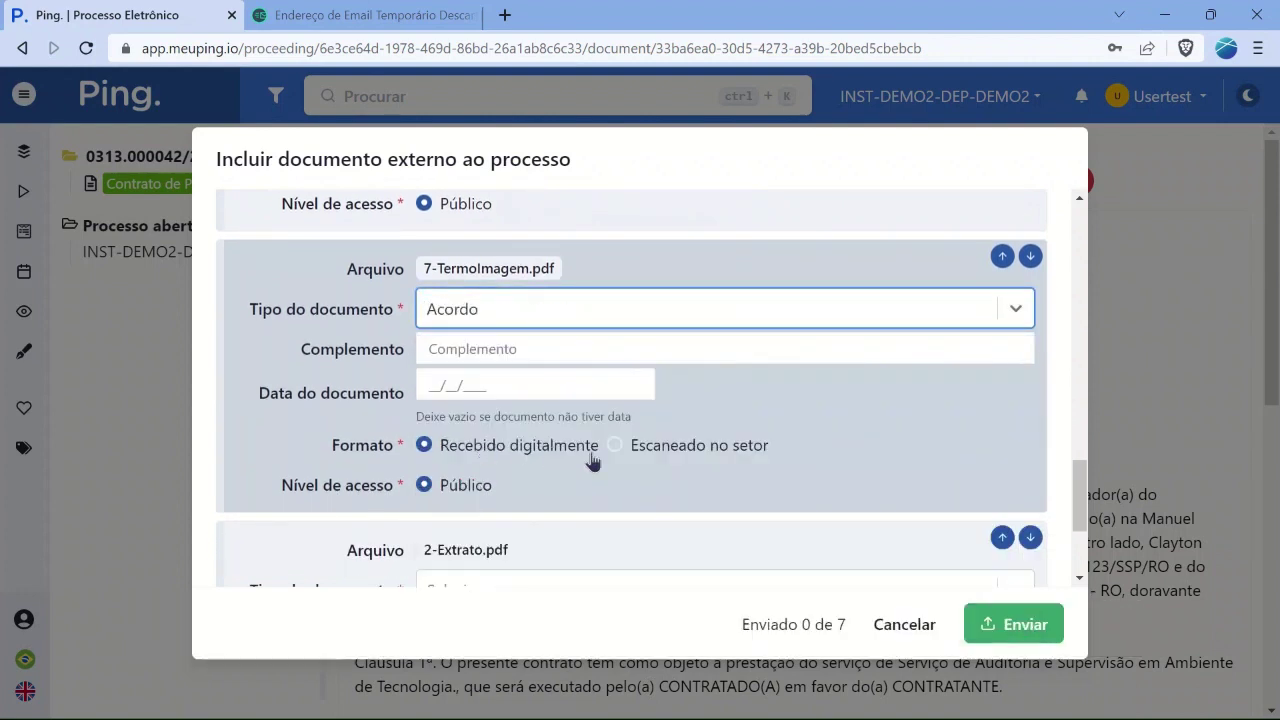
Change the document type of 7-TermoImagem.pdf to Comprovante.
scroll(728, 514, down, 3)
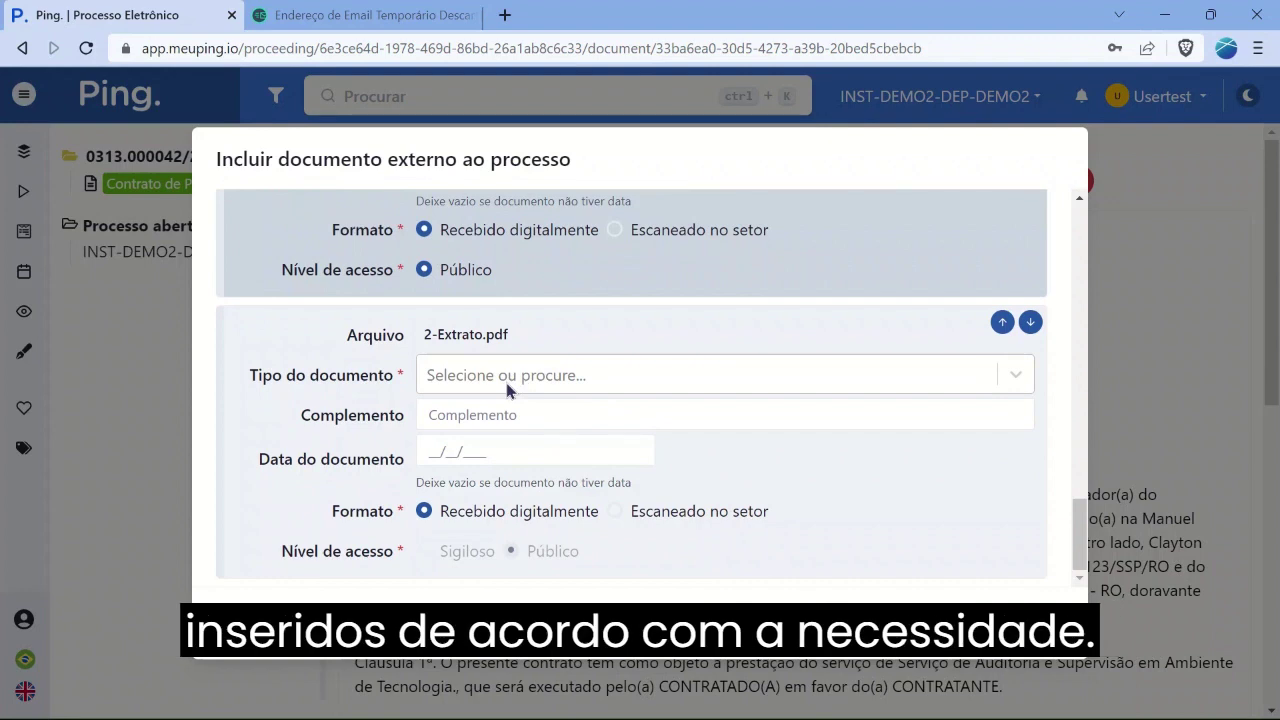
text(COmp)
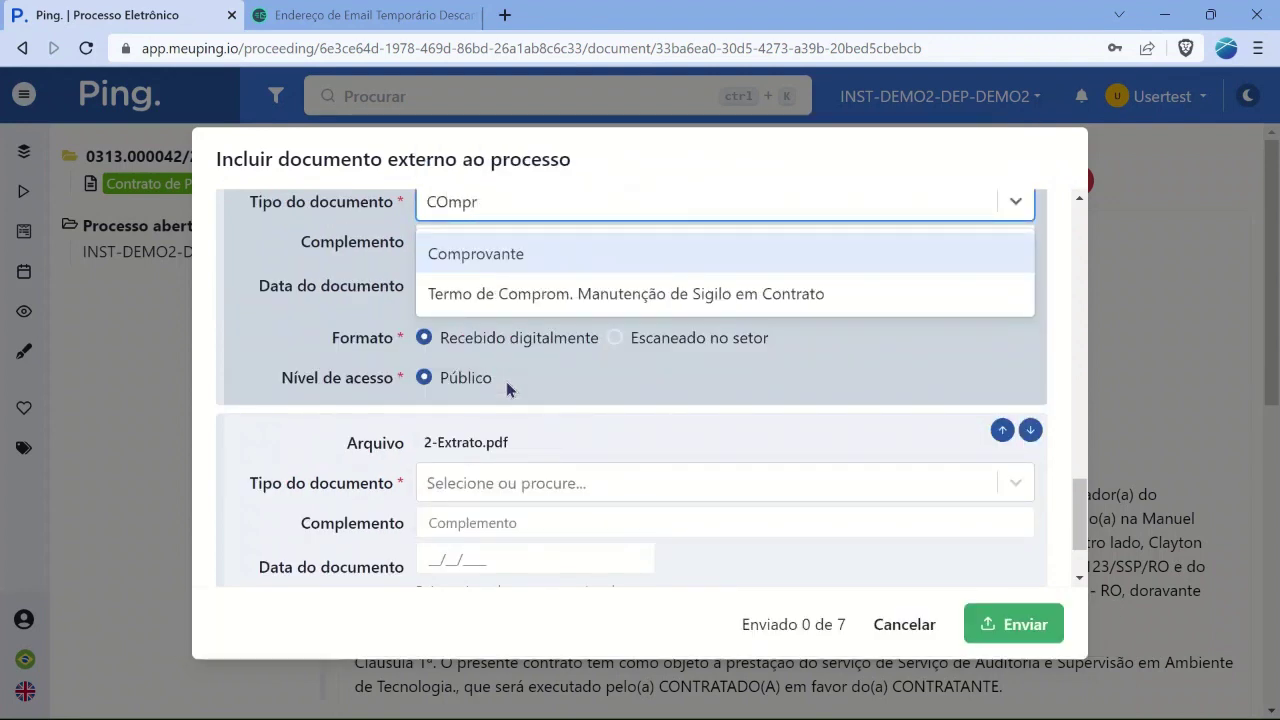
text(r)
click(518, 253)
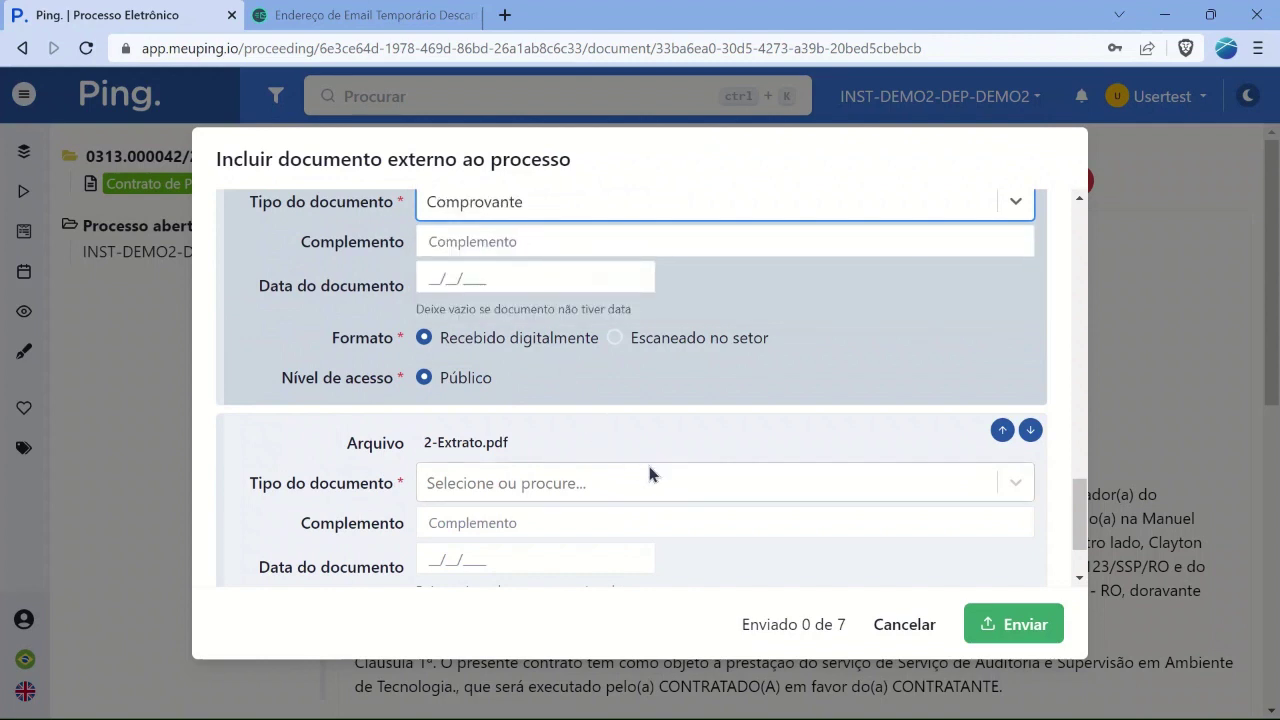
Set the document type of 2-Extrato.pdf to Agenda.
scroll(647, 461, down, 1)
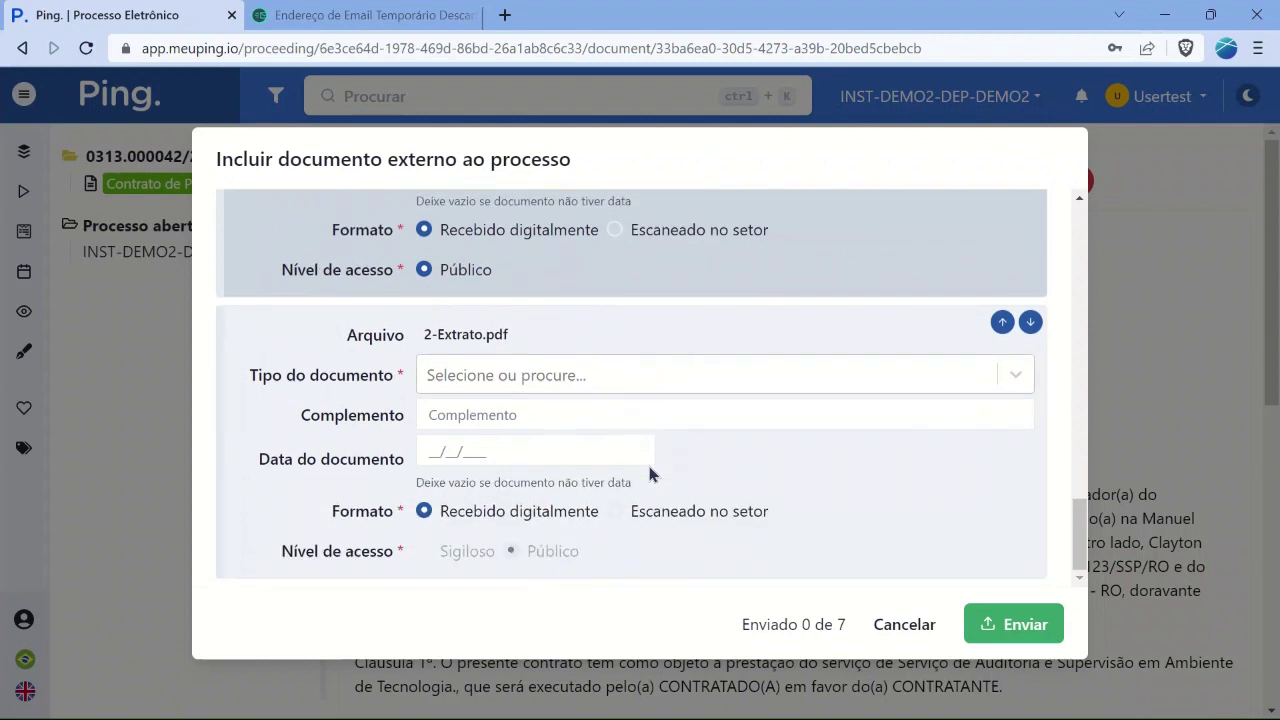
click(578, 386)
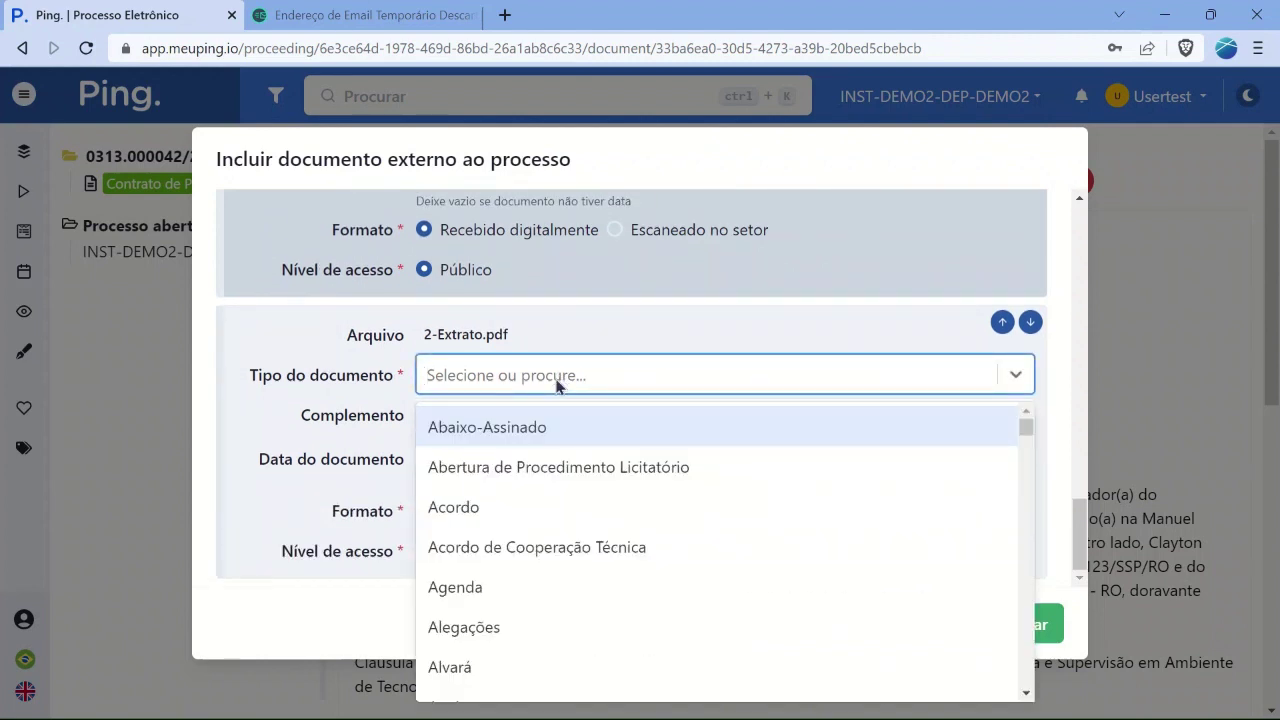
click(476, 589)
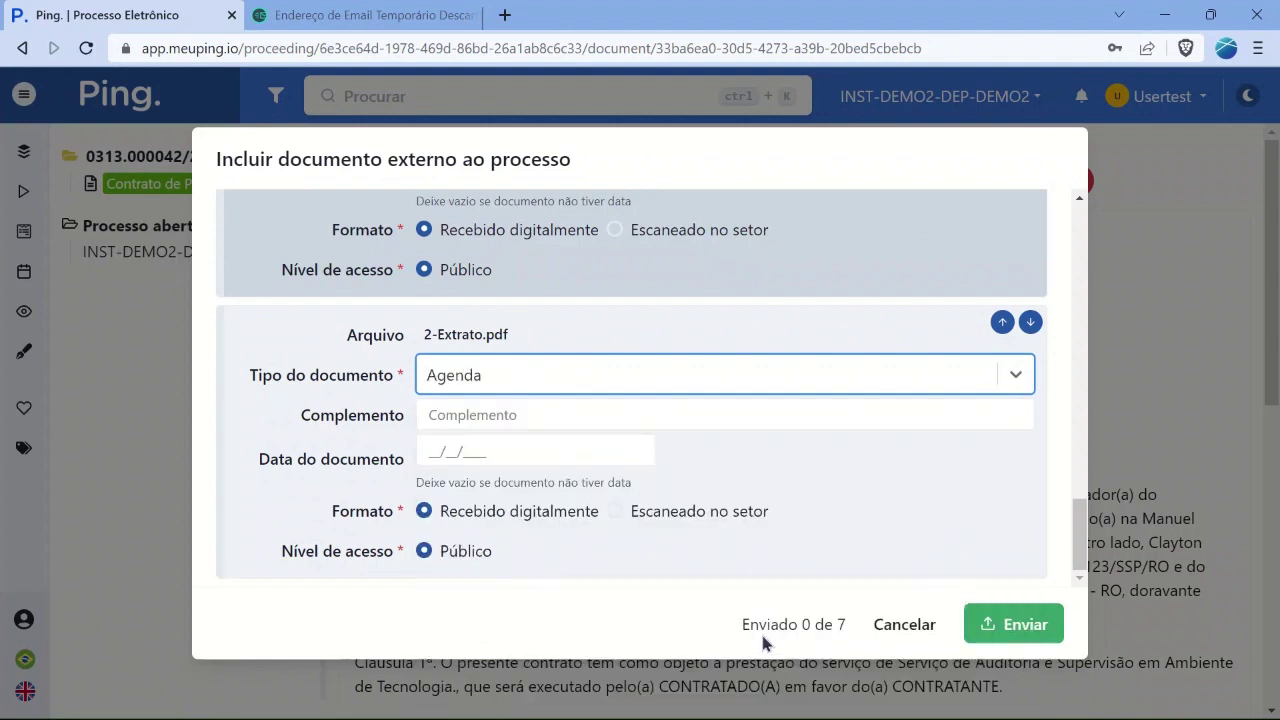
Review the document types, the order of the seven files and the controls for moving each file up or down.
scroll(797, 454, up, 15)
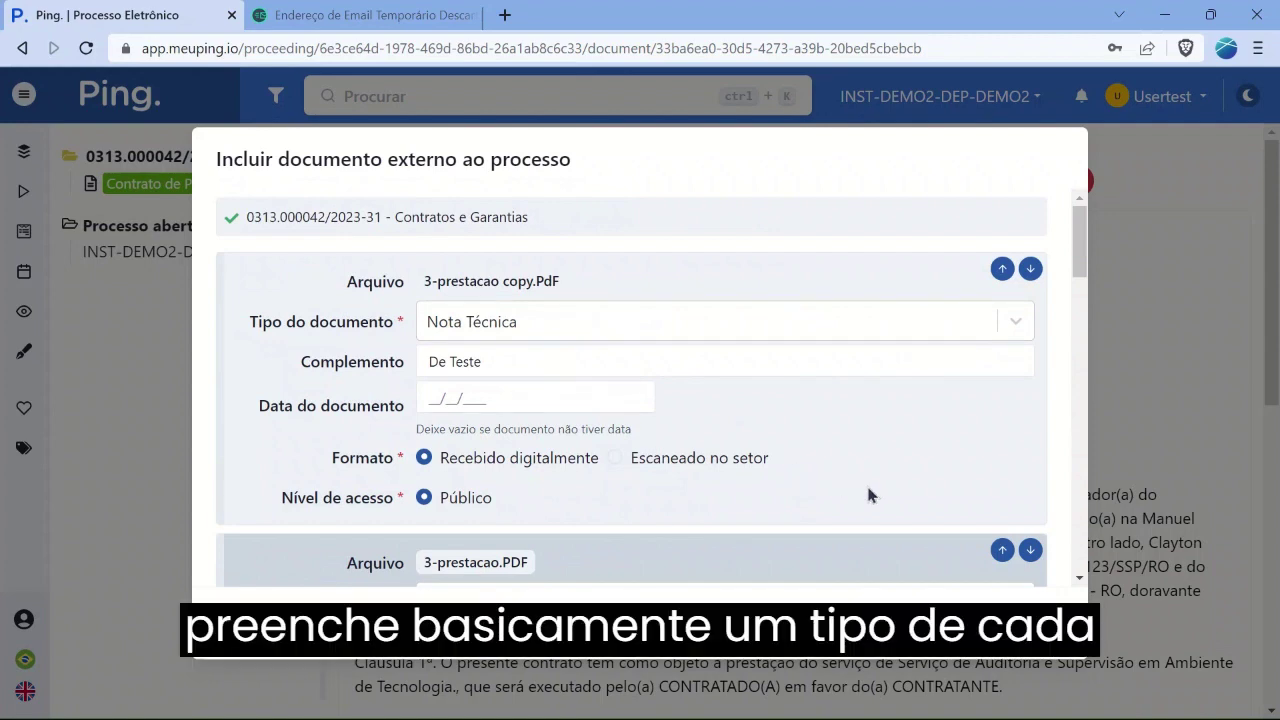
scroll(868, 491, down, 12)
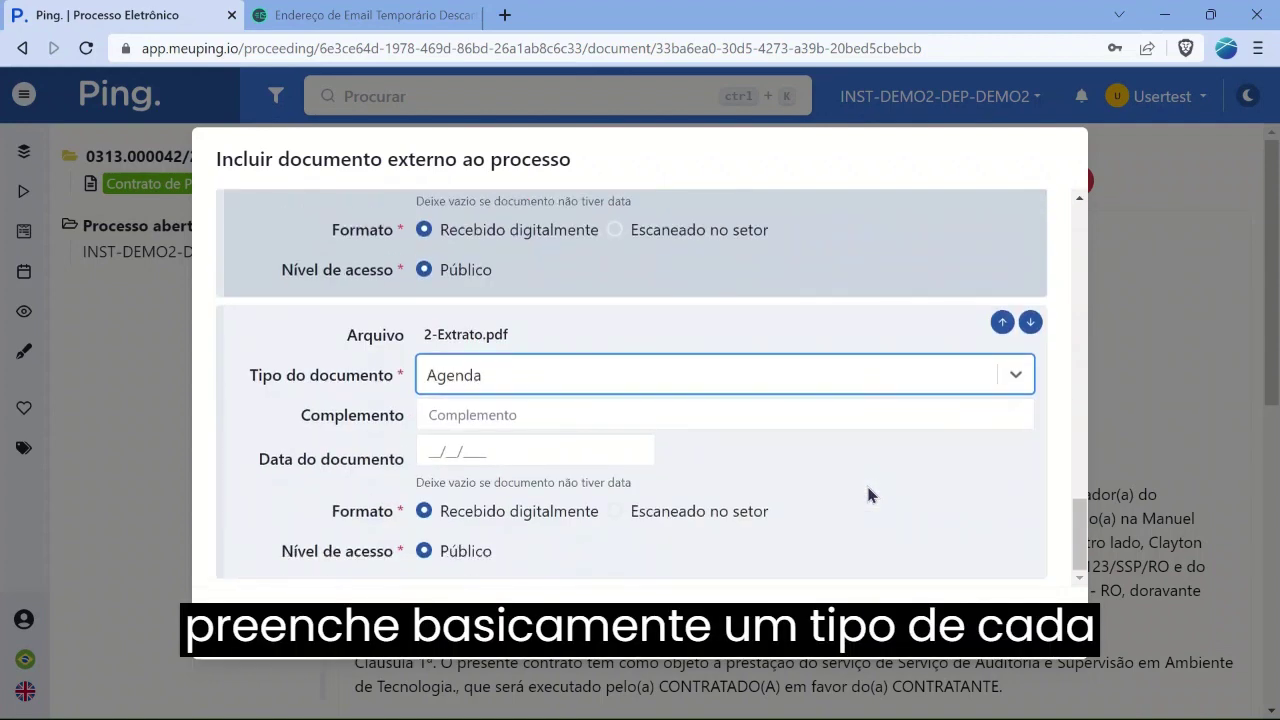
scroll(868, 494, up, 5)
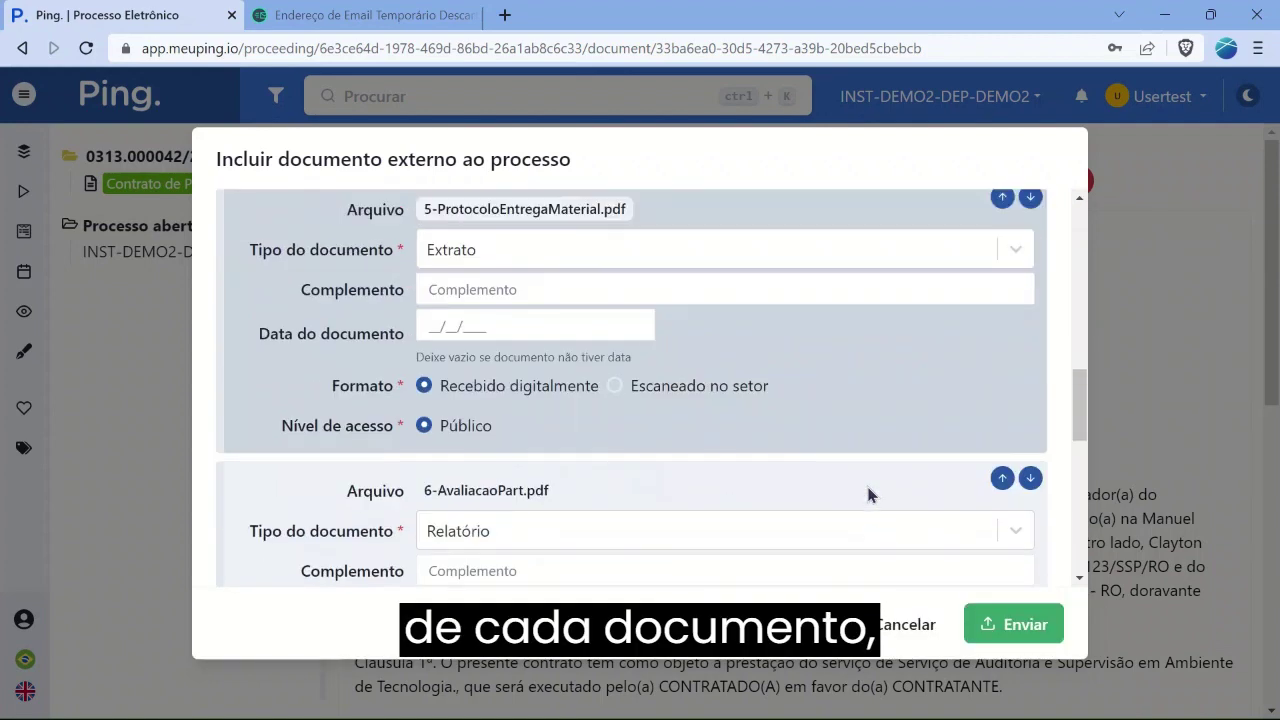
scroll(868, 494, up, 6)
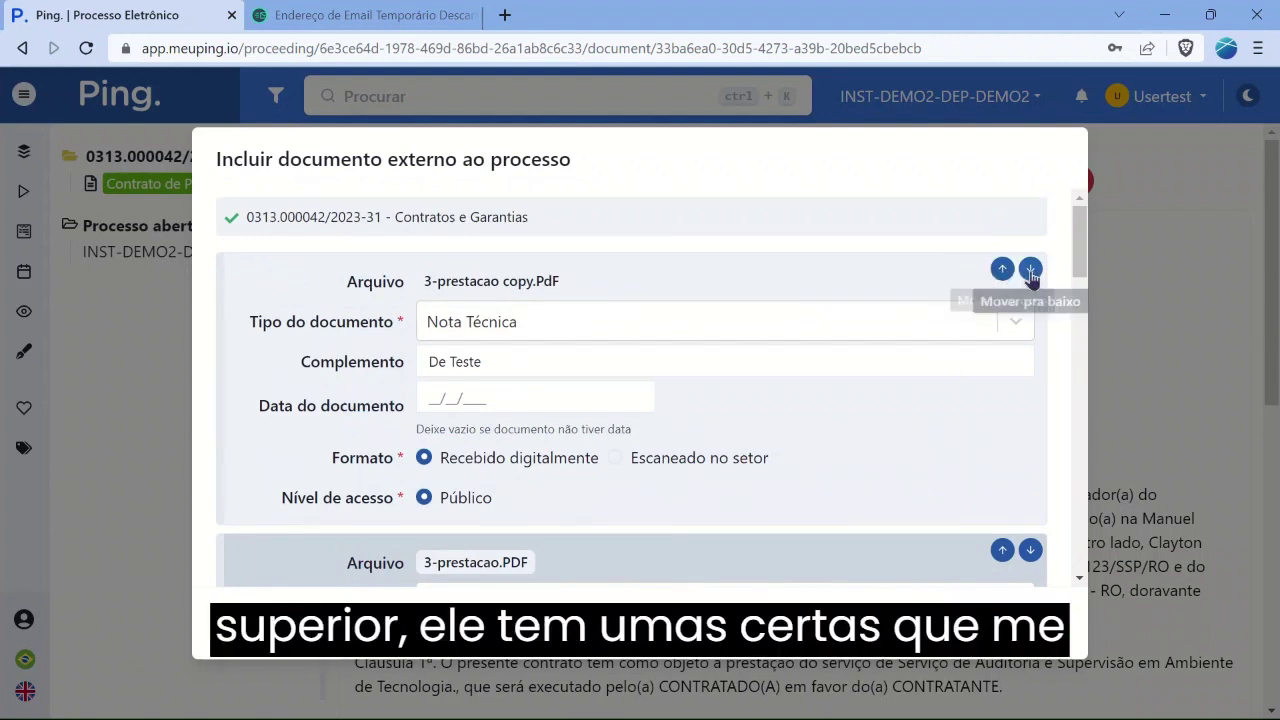
scroll(866, 306, down, 3)
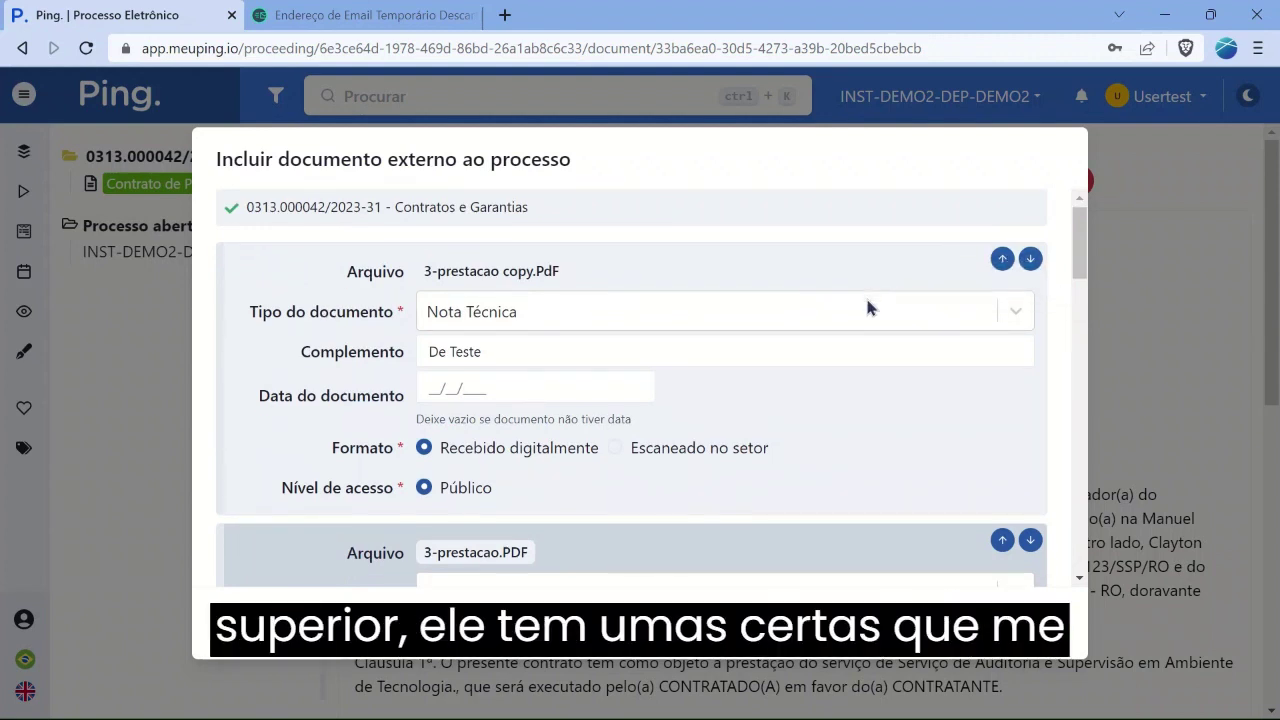
scroll(868, 308, down, 15)
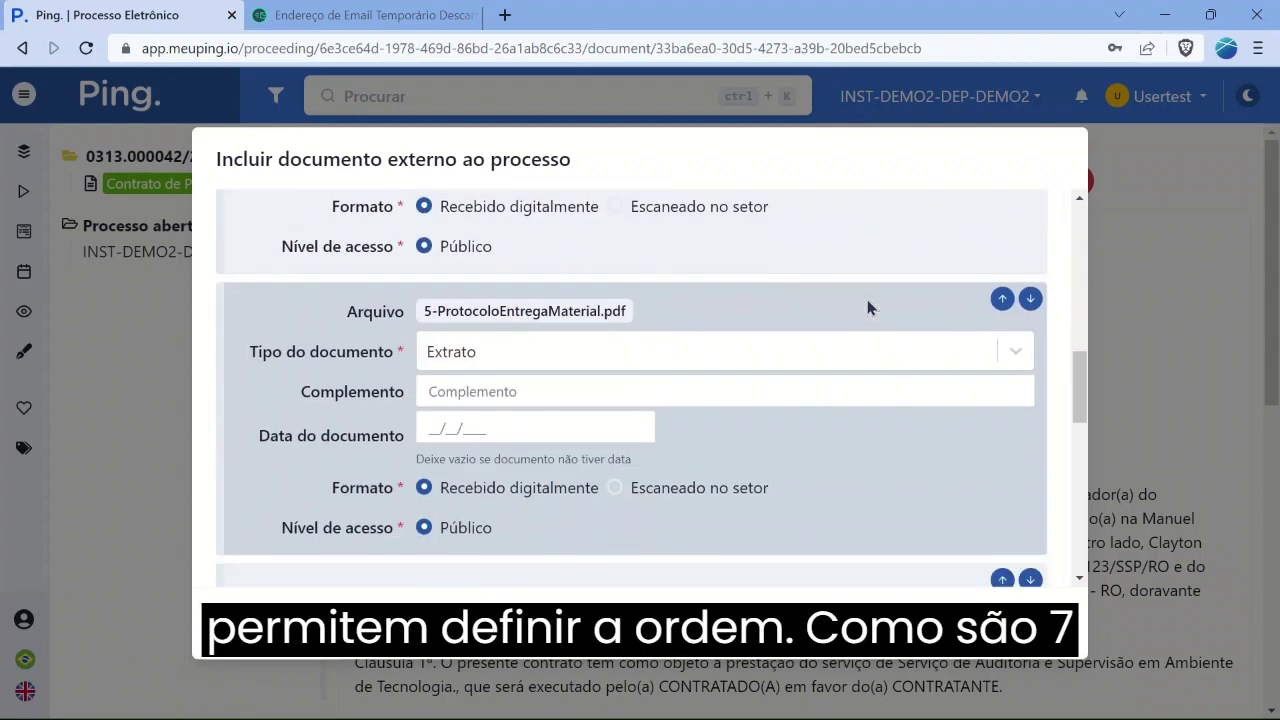
scroll(868, 308, down, 1)
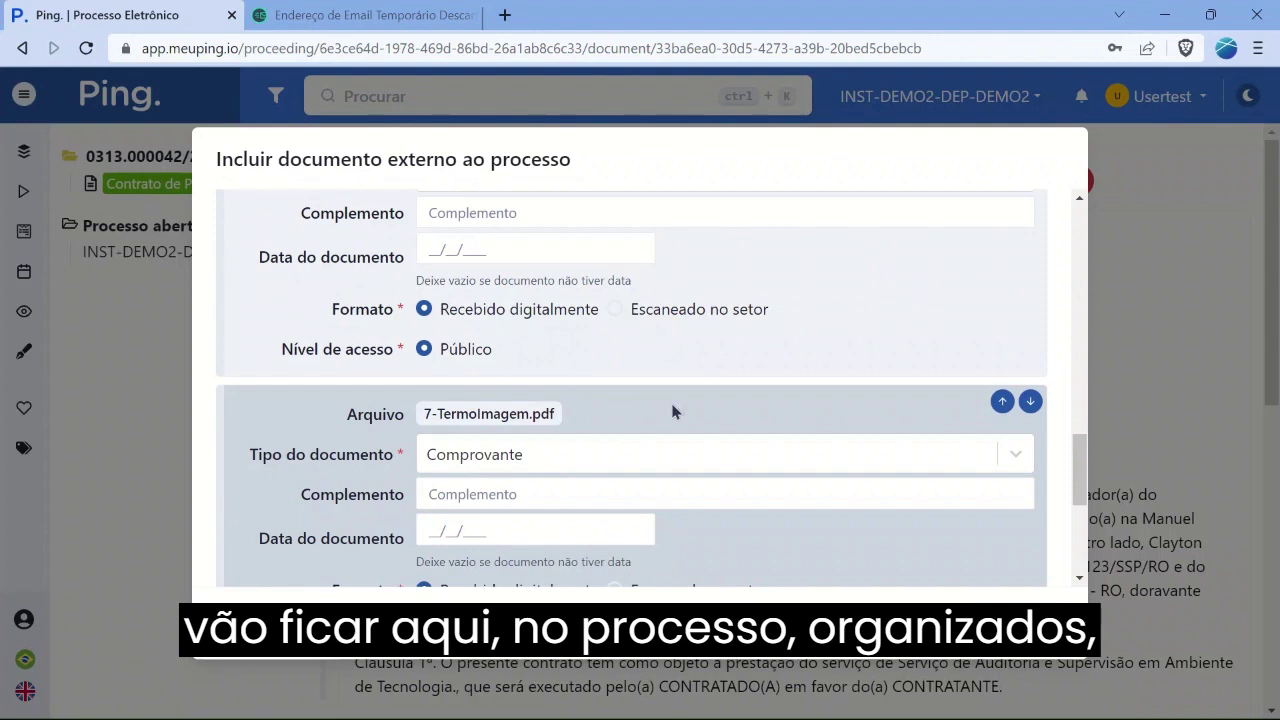
scroll(671, 403, down, 4)
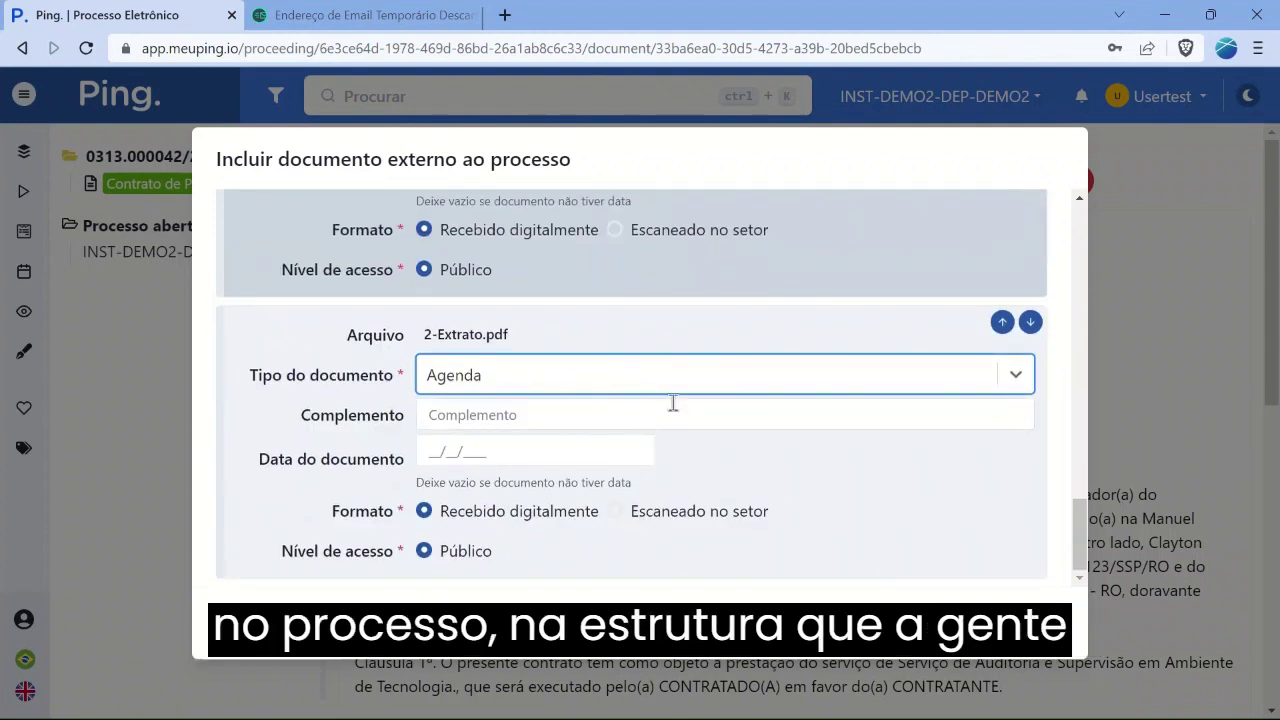
scroll(803, 418, up, 10)
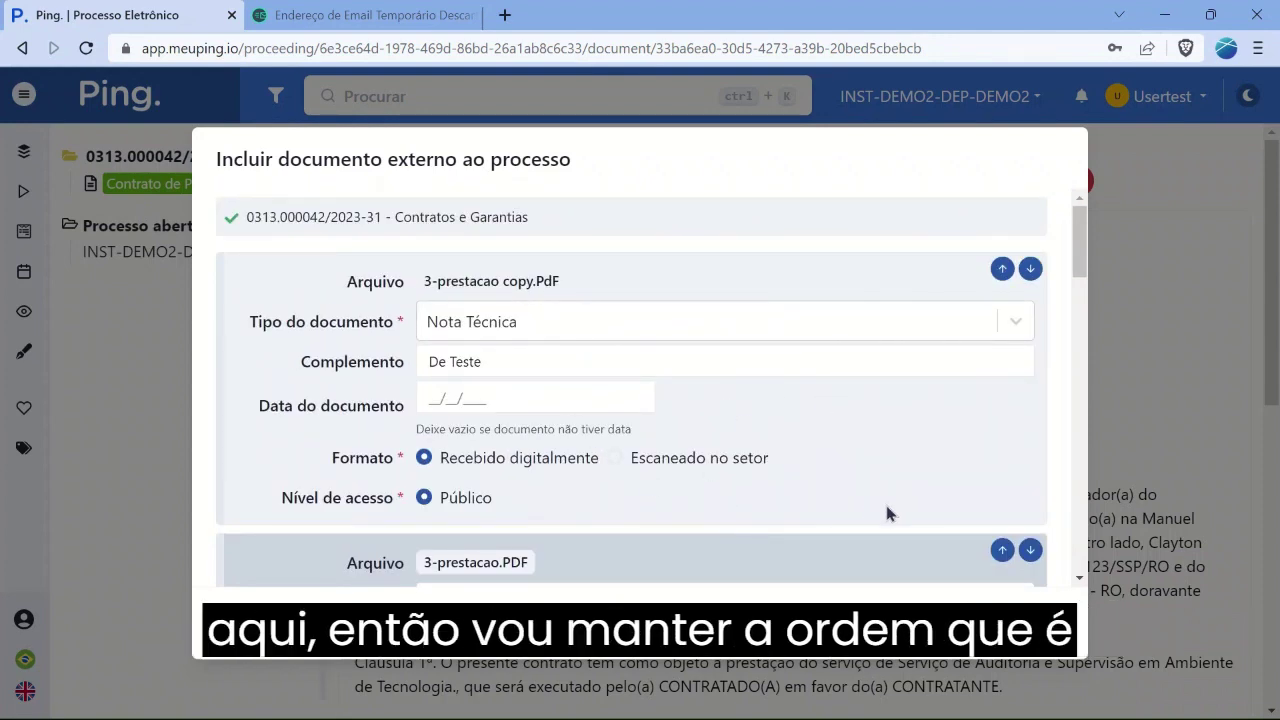
scroll(885, 500, down, 10)
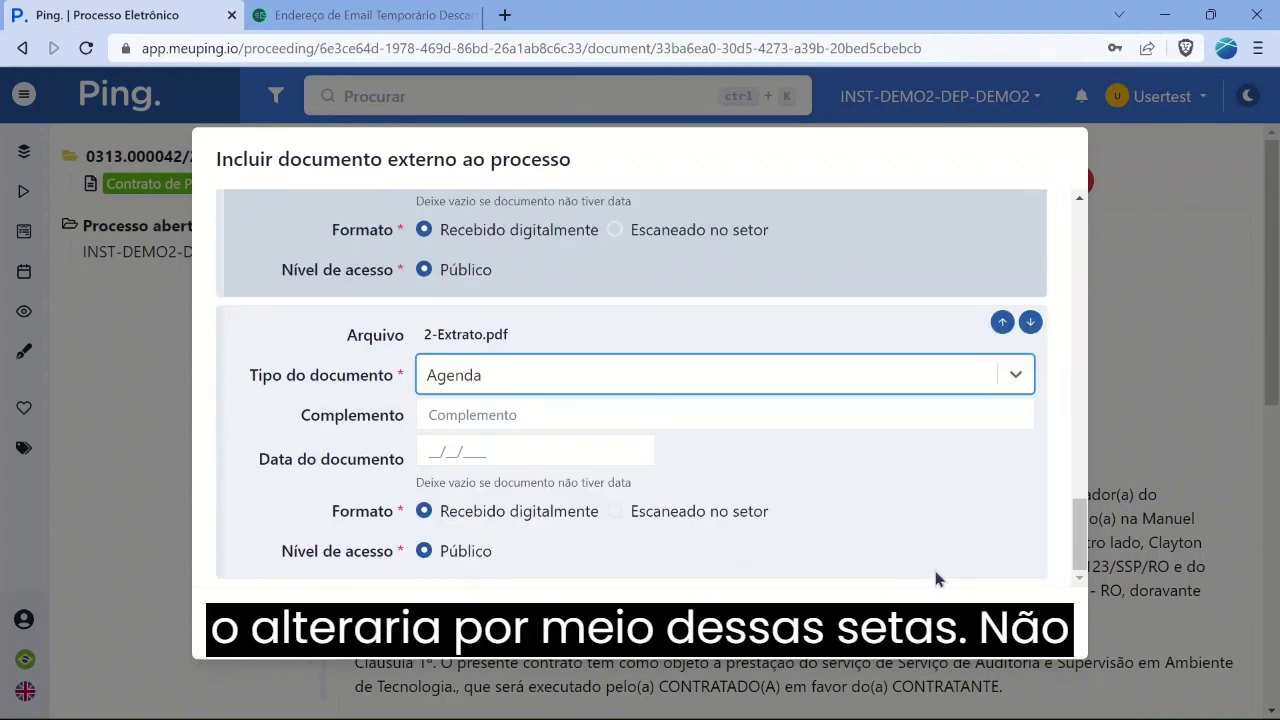
Submit the seven external documents to the process and widen the process's document tree.
click(1022, 624)
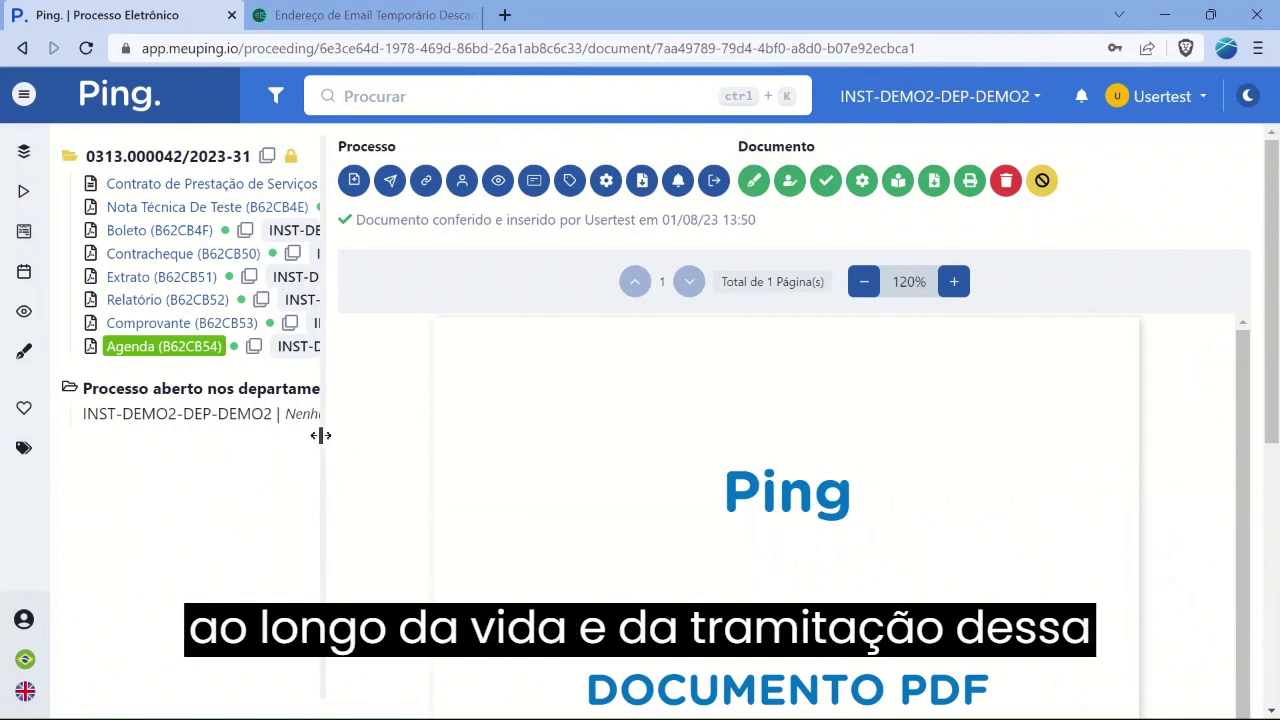
drag(320, 435, 488, 435)
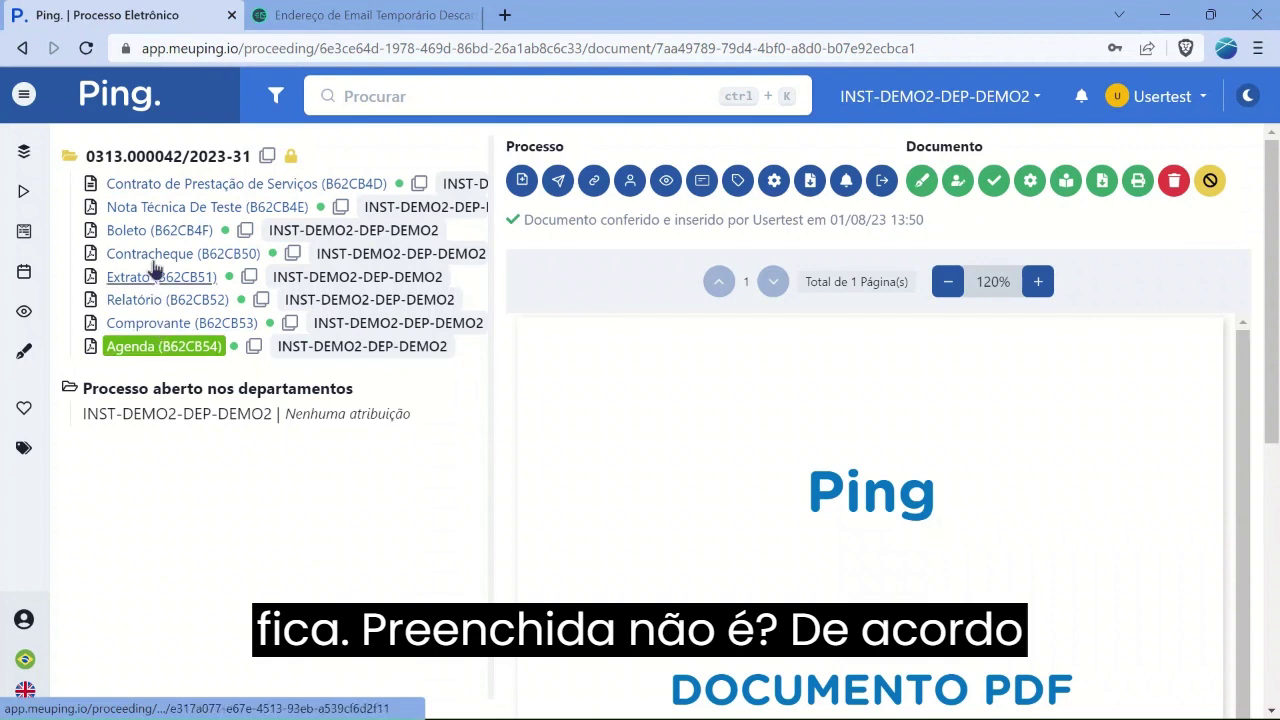
View the inserted Nota Técnica De Teste, Boleto and Contracheque documents one after another.
click(137, 208)
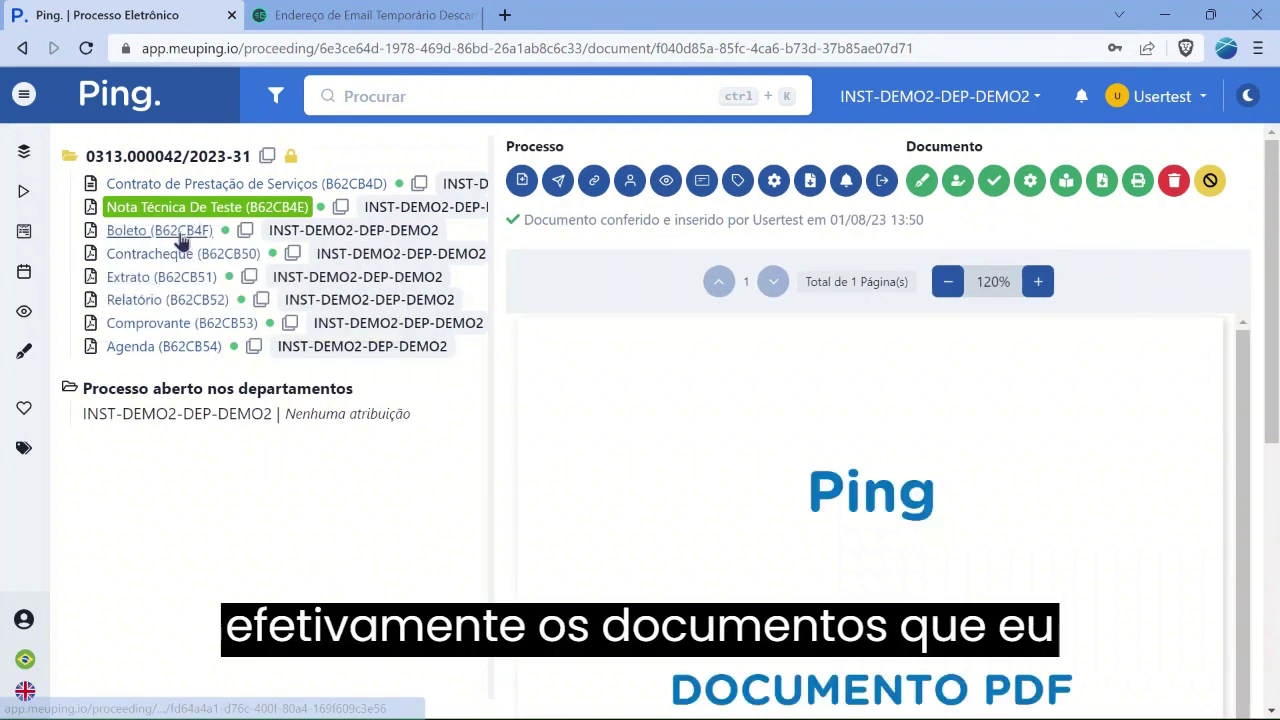
click(180, 236)
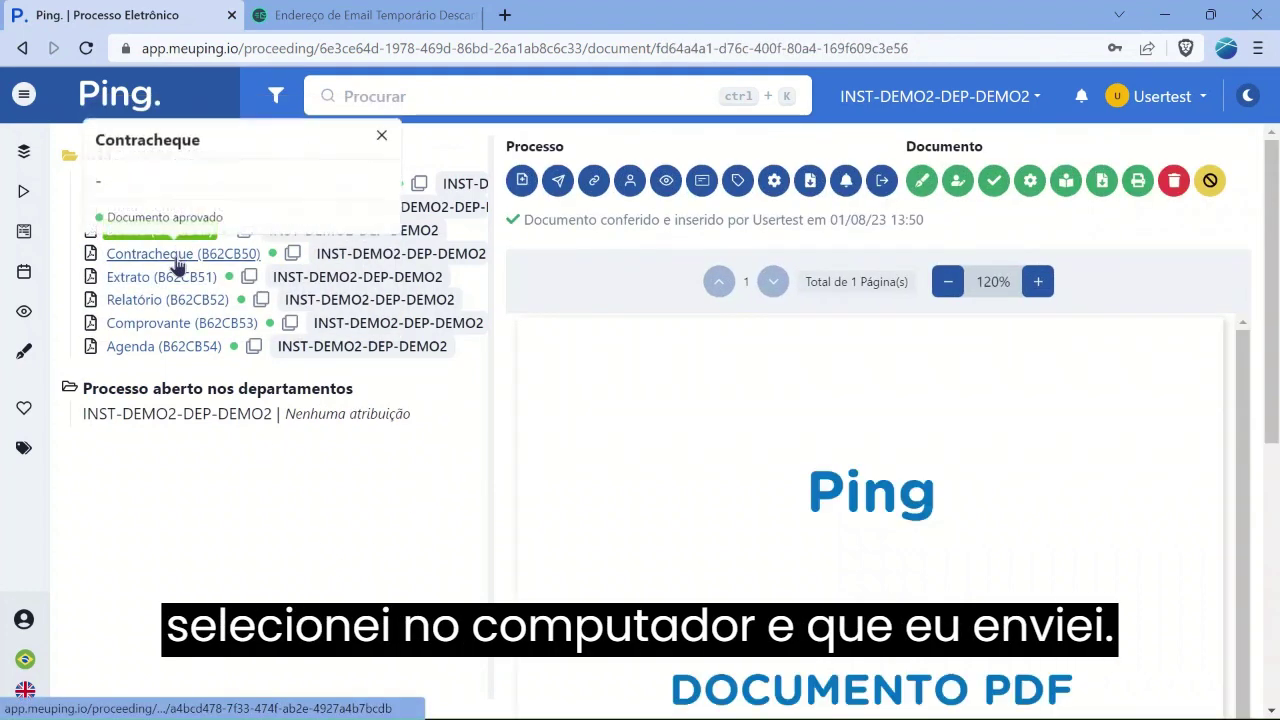
click(178, 258)
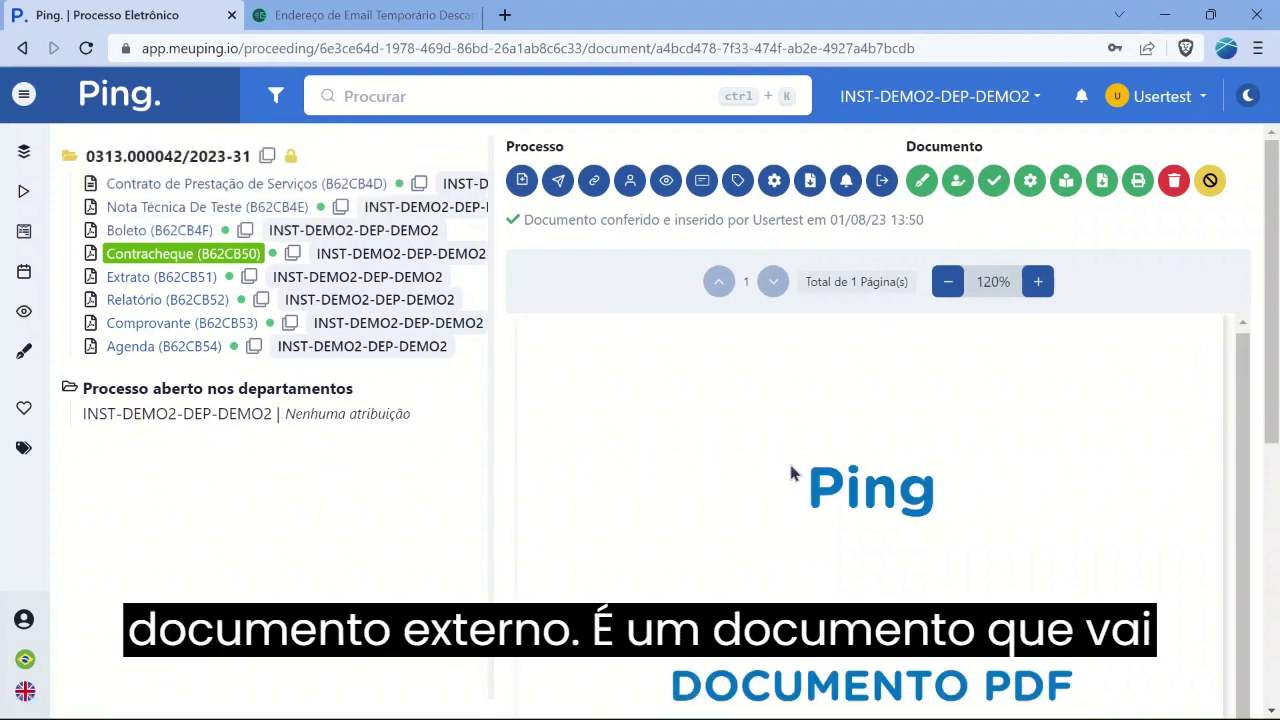
Narrow the document tree and examine how the Contracheque PDF is presented in the viewer.
scroll(650, 458, down, 1)
drag(491, 428, 283, 382)
scroll(876, 532, down, 1)
scroll(879, 545, down, 5)
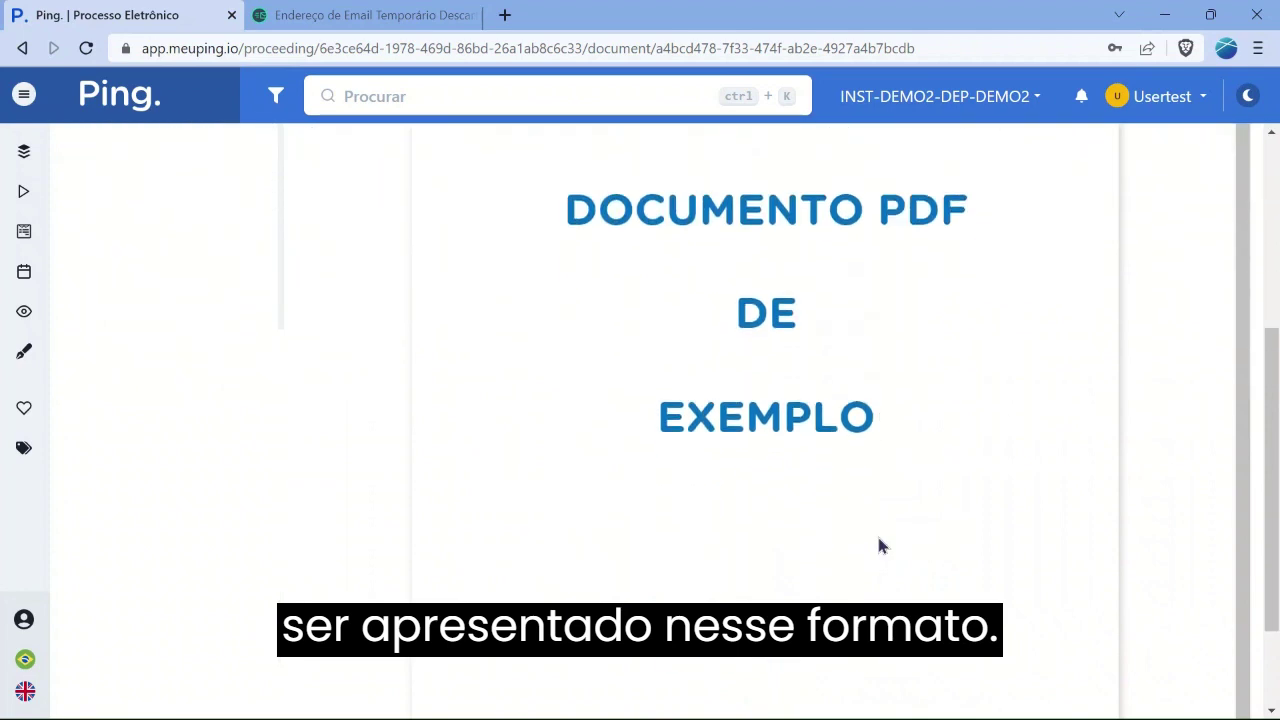
scroll(879, 545, up, 5)
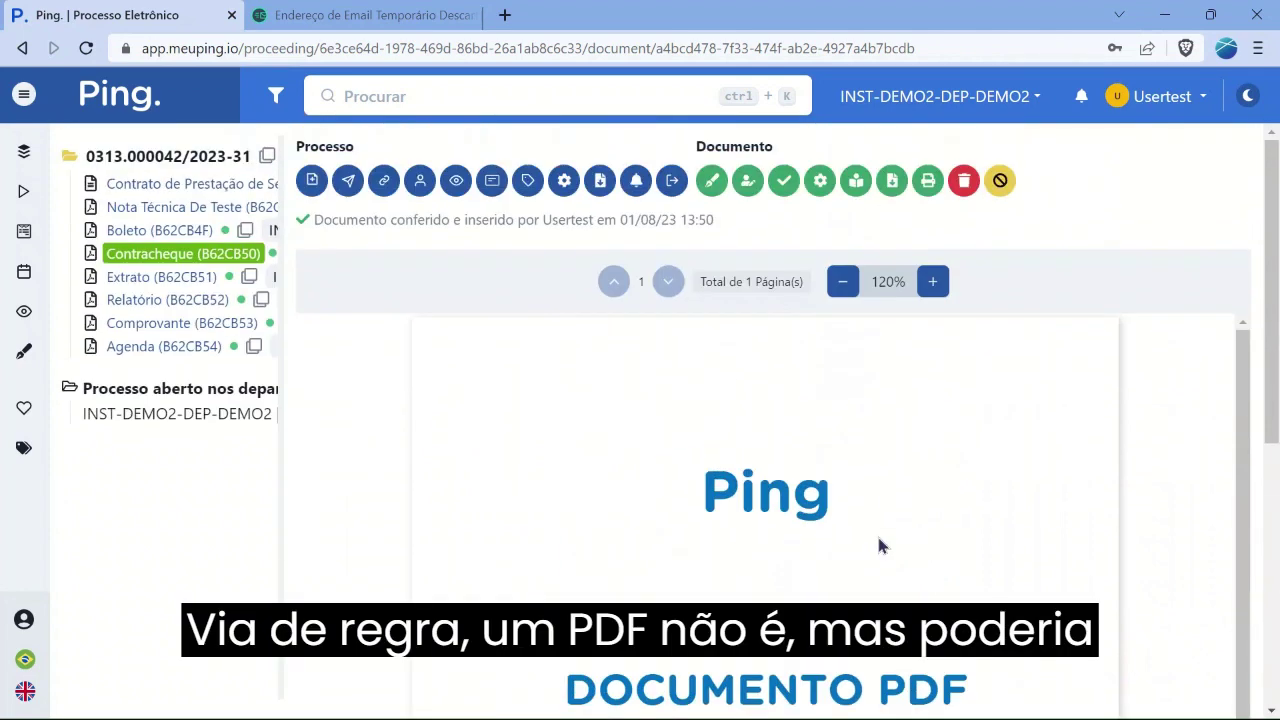
scroll(879, 545, down, 3)
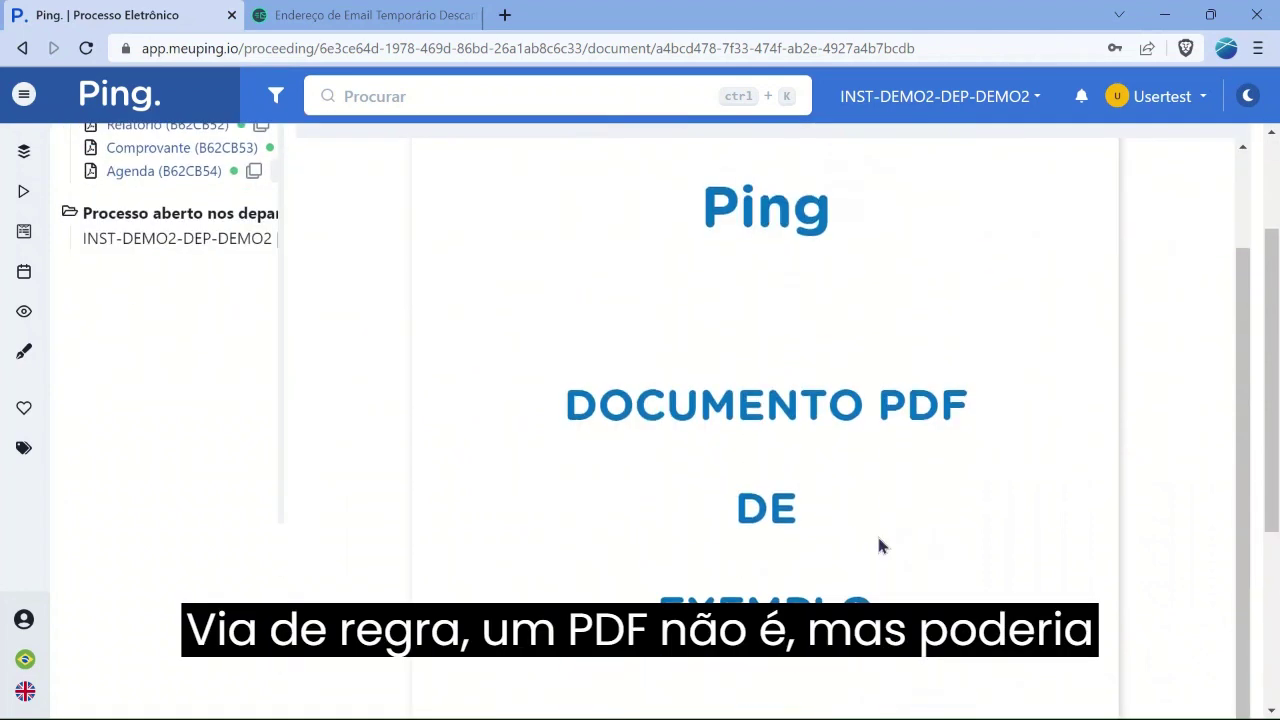
scroll(879, 545, up, 5)
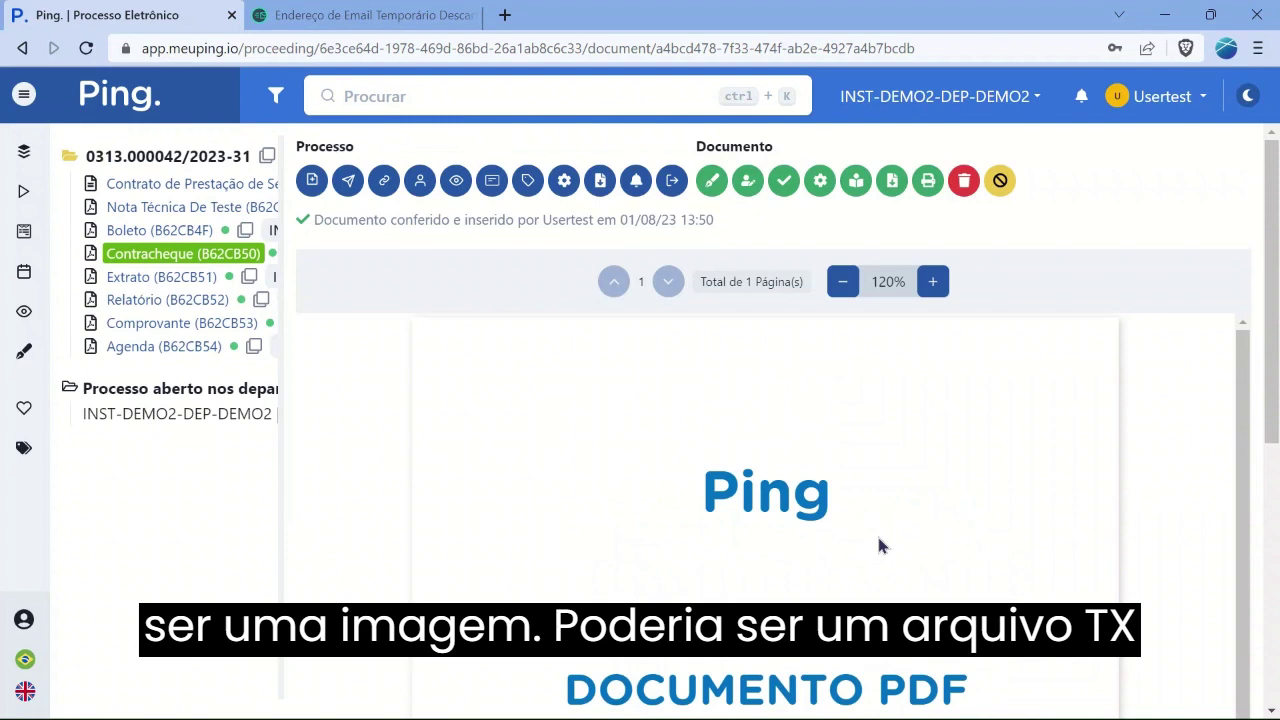
scroll(879, 545, down, 5)
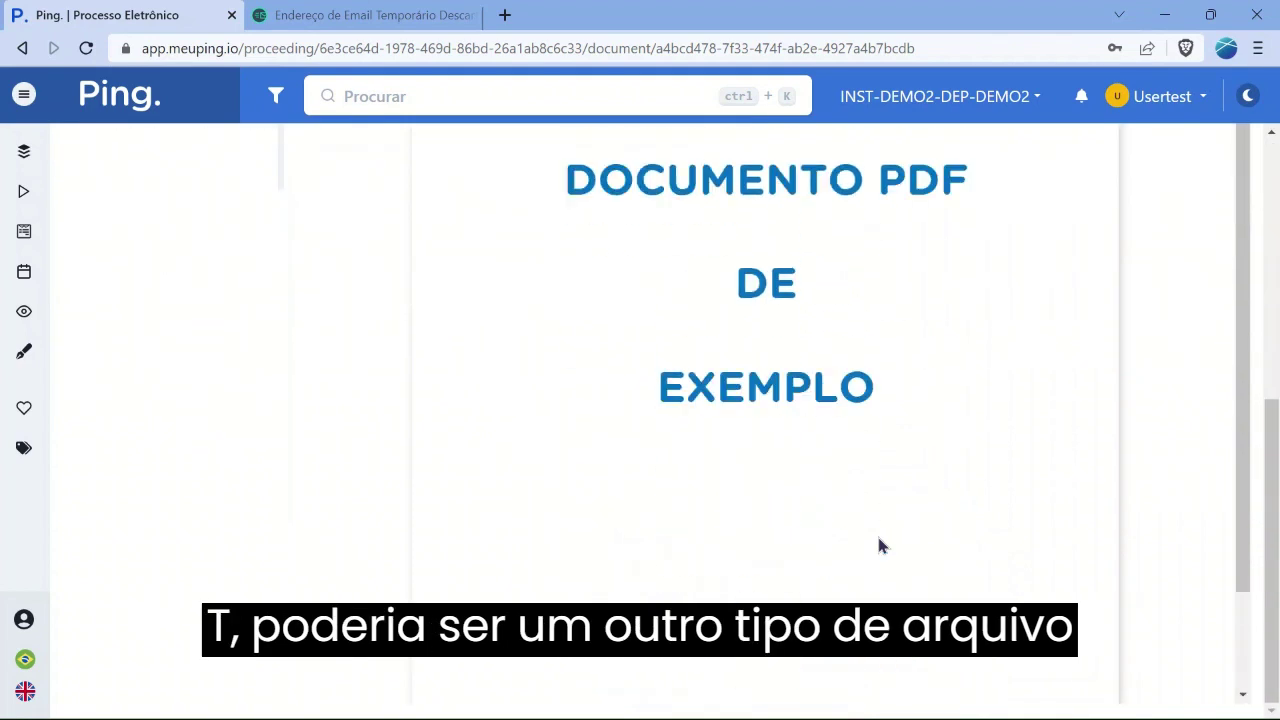
scroll(877, 535, up, 5)
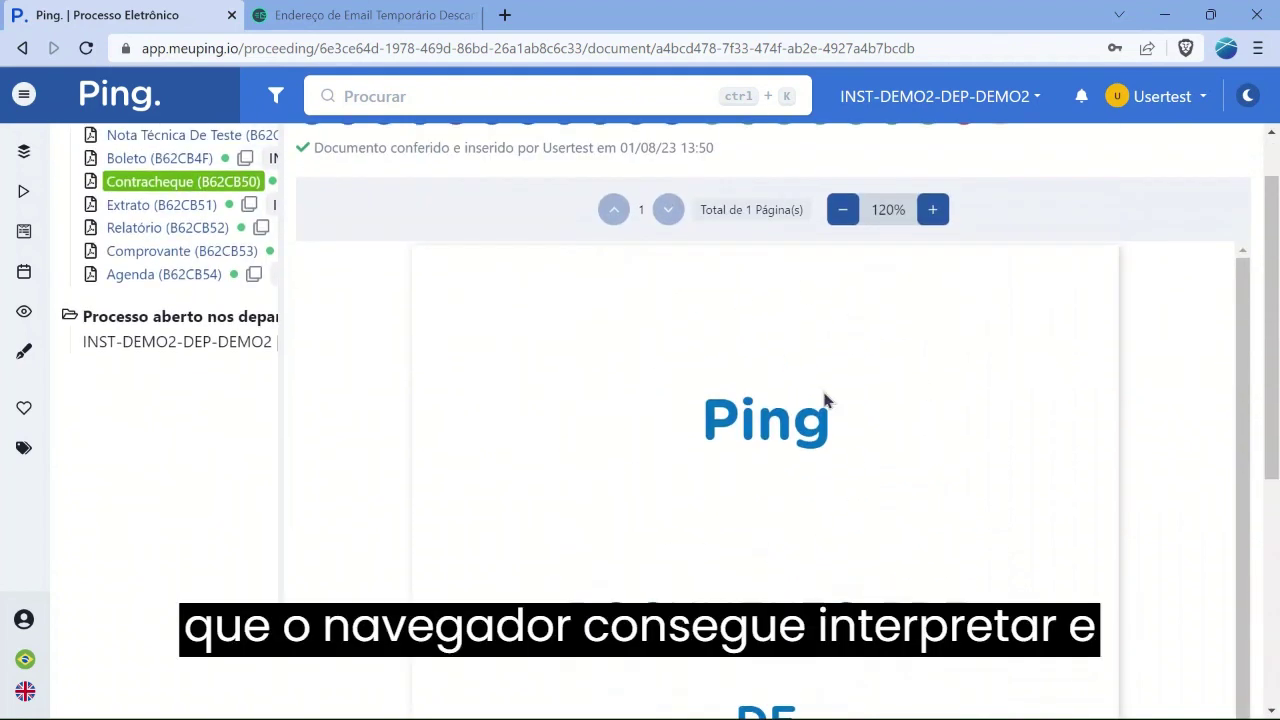
scroll(653, 421, up, 1)
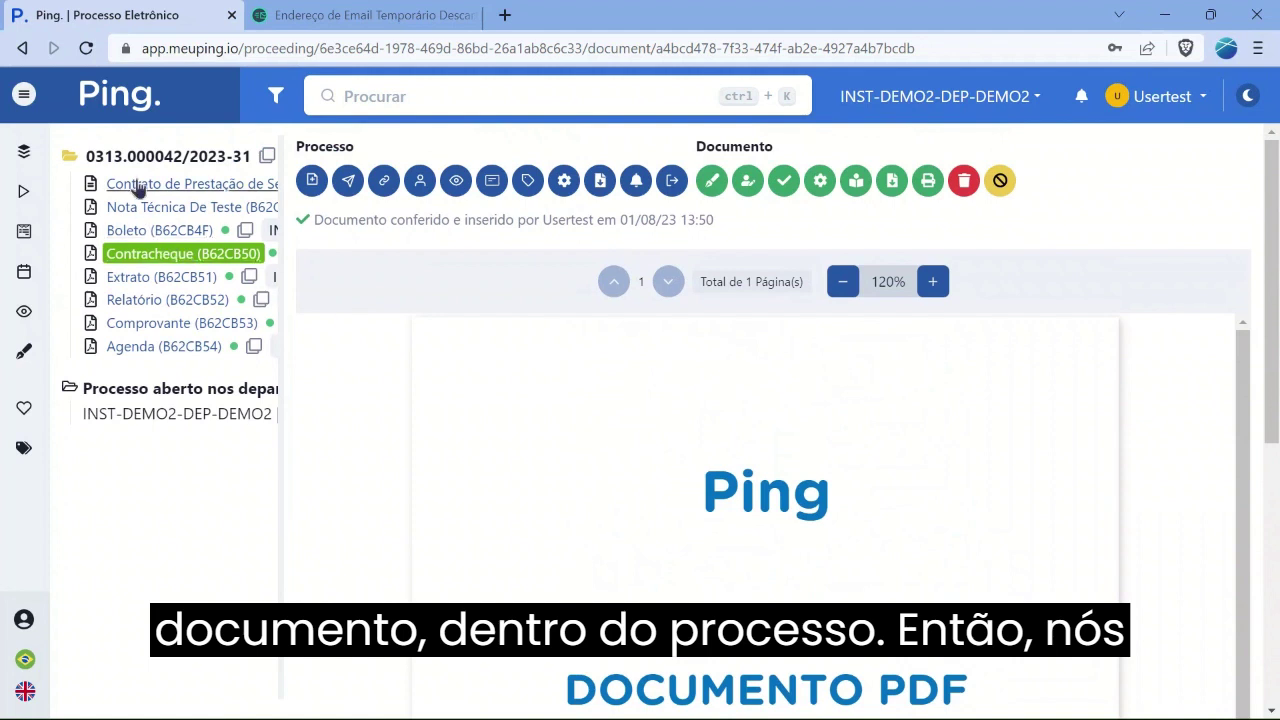
mouse_move(128, 193)
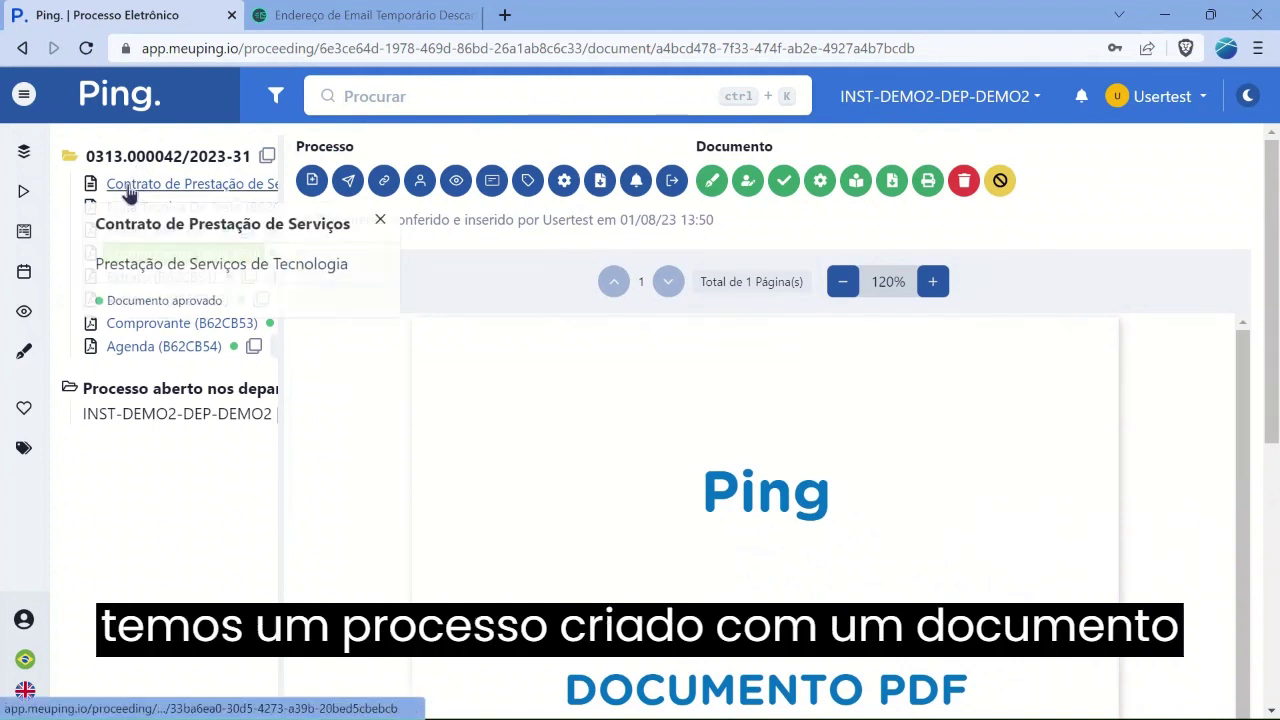